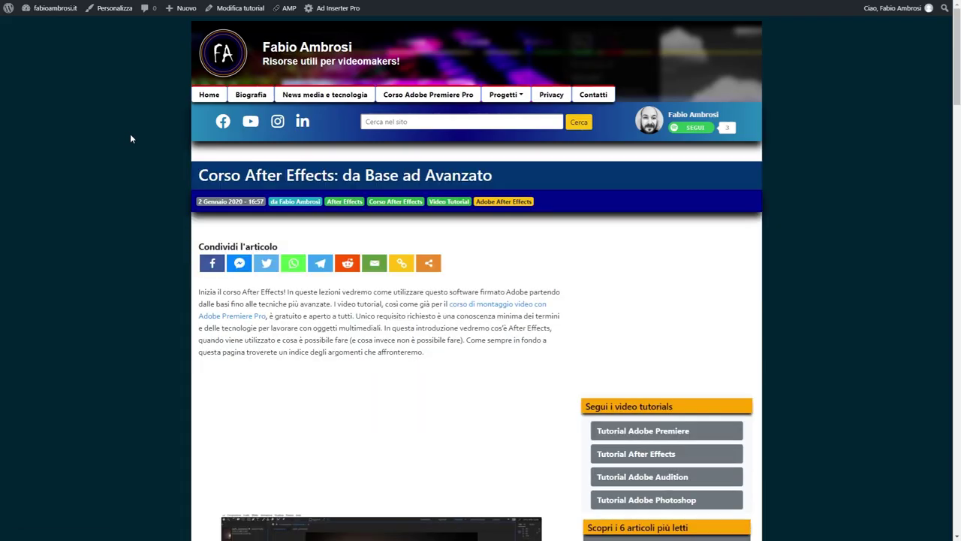
# Step: Scroll to 'Corso Adobe After Effects: modulo Base' and highlight its 25-lesson list
pyautogui.scroll(-5, 130, 133)
pyautogui.scroll(-3, 130, 135)
pyautogui.scroll(-4, 130, 136)
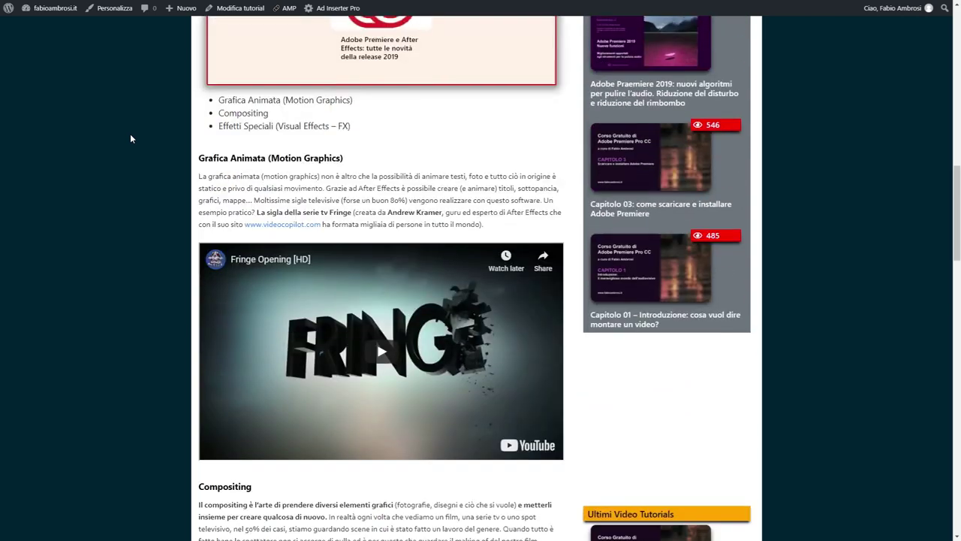
pyautogui.scroll(-4, 130, 135)
pyautogui.scroll(-4, 130, 135)
pyautogui.scroll(-5, 130, 138)
pyautogui.scroll(-3, 130, 138)
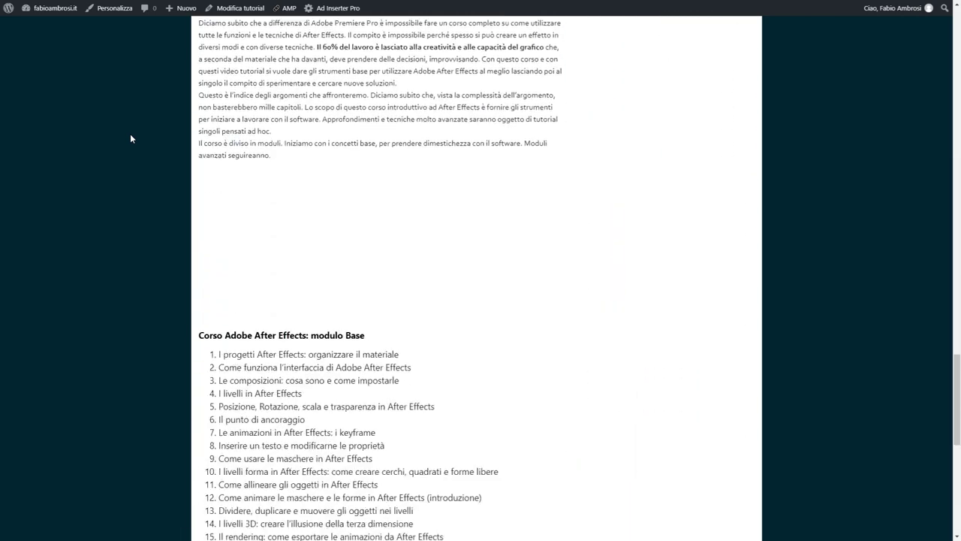
pyautogui.scroll(-3, 130, 138)
pyautogui.scroll(1, 130, 138)
pyautogui.moveTo(217, 123)
pyautogui.mouseDown()
pyautogui.moveTo(321, 303)
pyautogui.moveTo(432, 409)
pyautogui.moveTo(490, 440)
pyautogui.mouseUp()
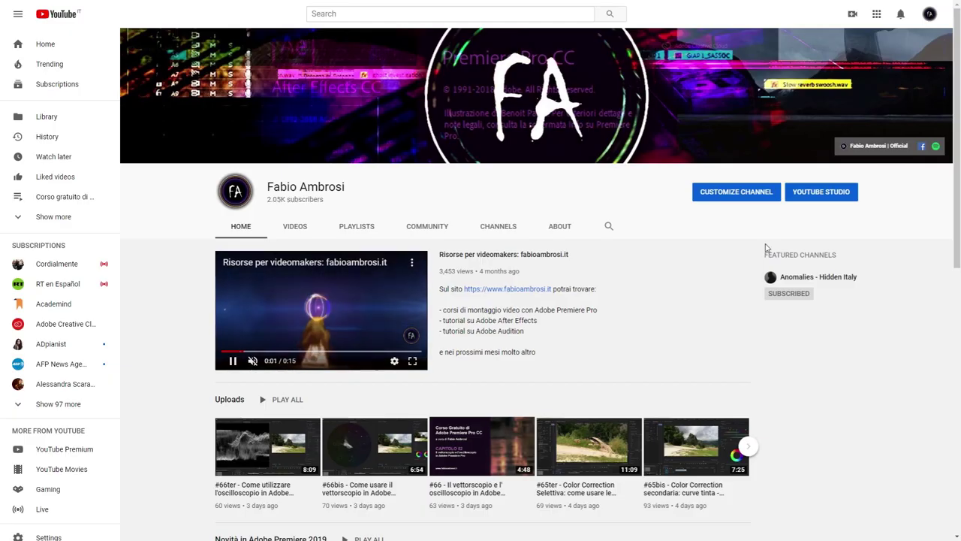
pyautogui.scroll(-2, 774, 239)
pyautogui.scroll(-2, 775, 239)
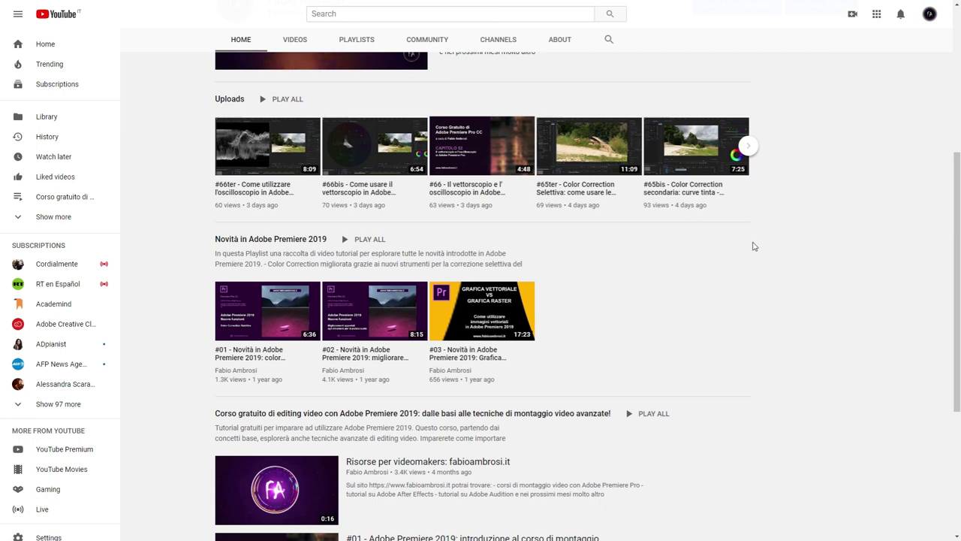
pyautogui.scroll(-2, 736, 250)
pyautogui.scroll(1, 732, 251)
pyautogui.scroll(3, 731, 251)
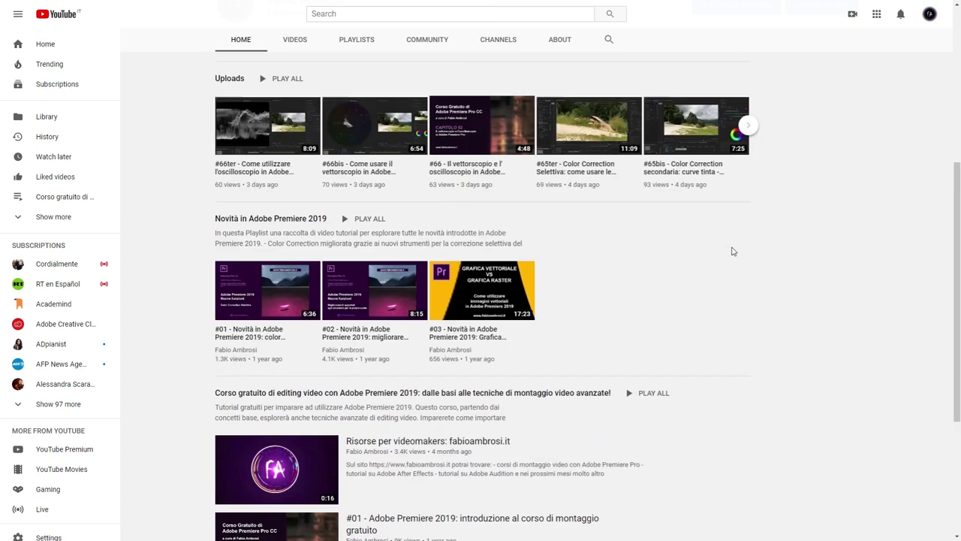
pyautogui.scroll(3, 732, 250)
pyautogui.scroll(2, 728, 246)
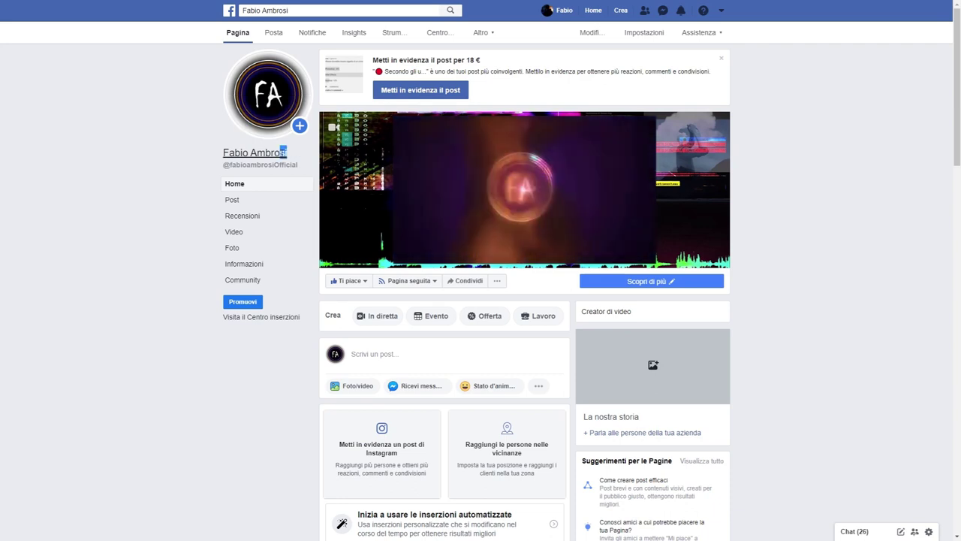
pyautogui.moveTo(287, 153); pyautogui.dragTo(175, 157)
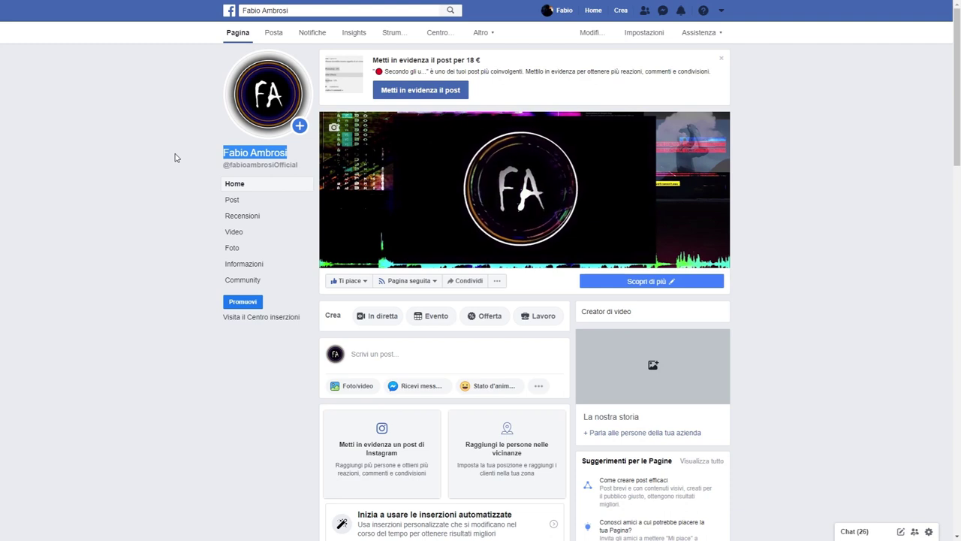
# Step: Scroll to the Post feed and highlight the After Effects course announcement text
pyautogui.scroll(-5, 175, 157)
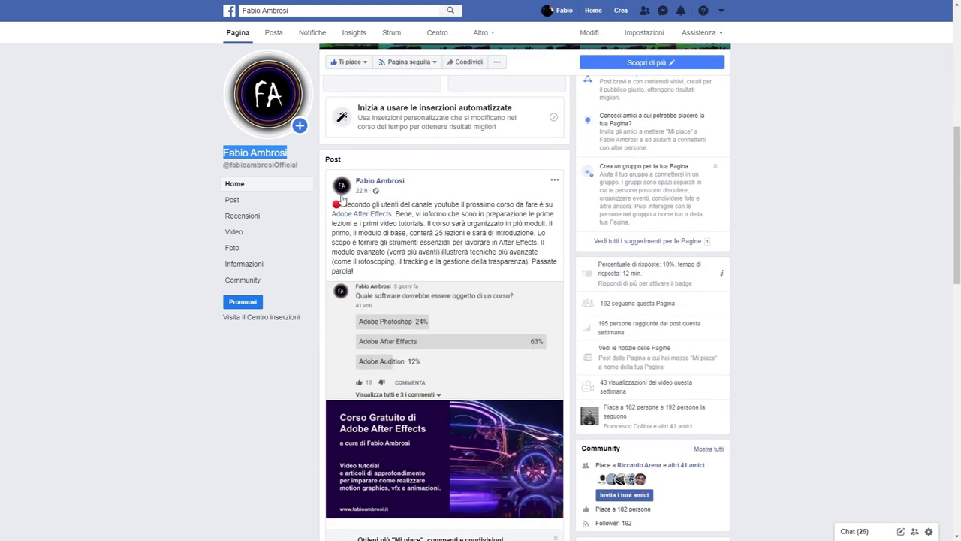
pyautogui.moveTo(342, 203); pyautogui.dragTo(418, 272)
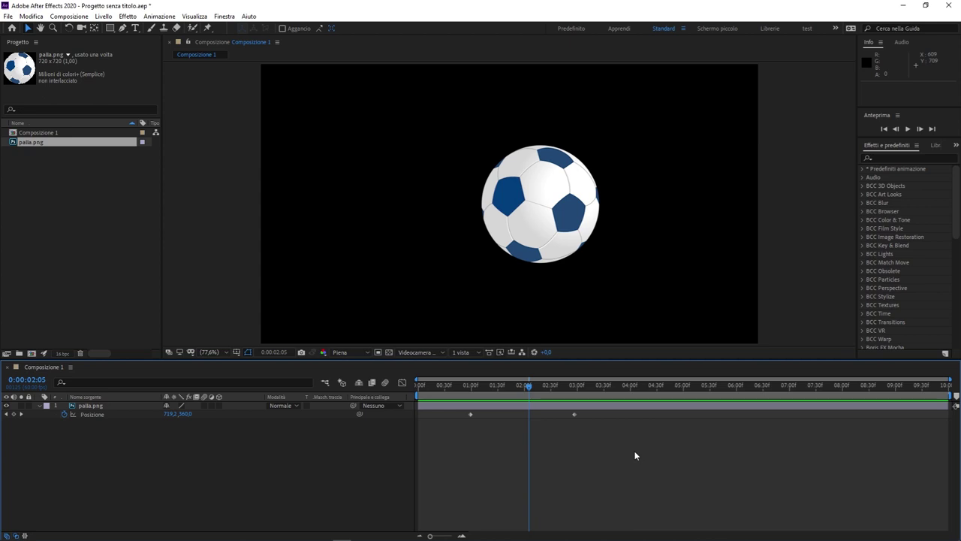
# Step: Delete the ball's two Position keyframes and the palla.png layer, then delete both project items
pyautogui.moveTo(624, 451); pyautogui.dragTo(453, 406)
pyautogui.press('Delete')
pyautogui.moveTo(187, 455); pyautogui.dragTo(139, 401)
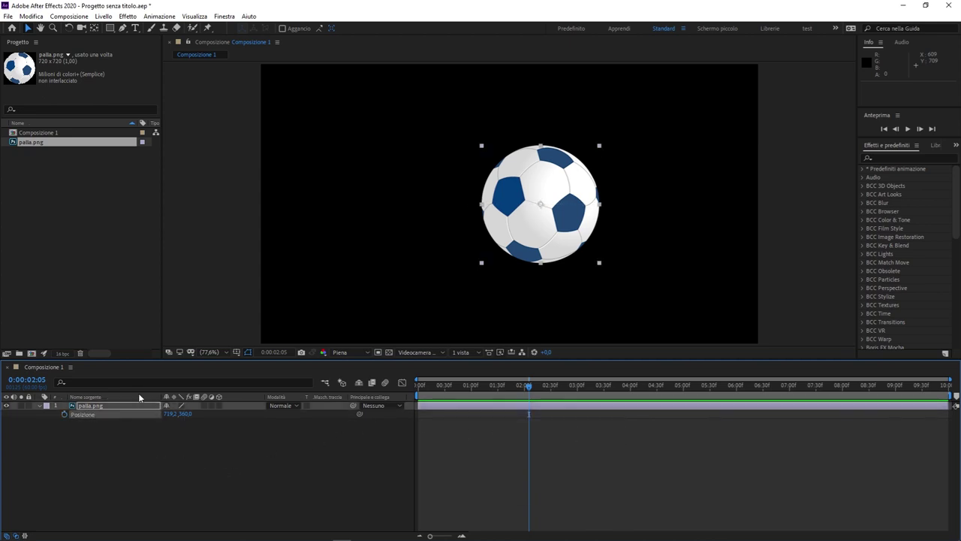
pyautogui.press('Delete')
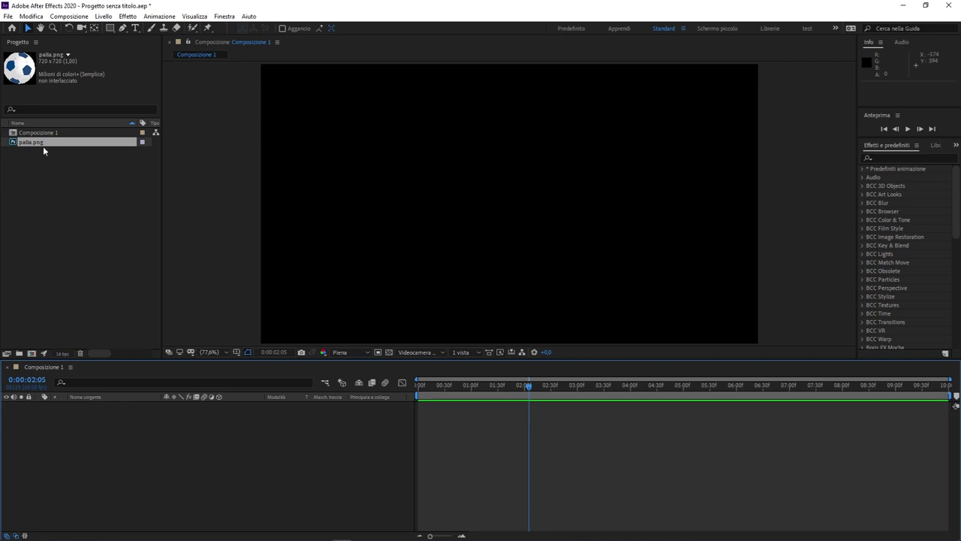
pyautogui.moveTo(75, 175); pyautogui.dragTo(48, 124)
pyautogui.press('Delete')
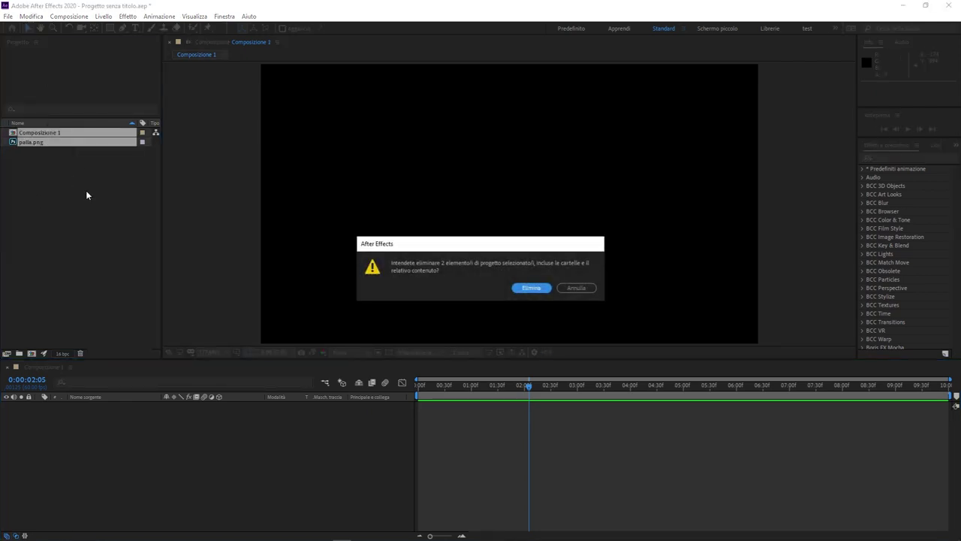
# Step: Confirm removing Composizione 1 and palla.png, then import palla.png into the empty project
pyautogui.click(535, 288)
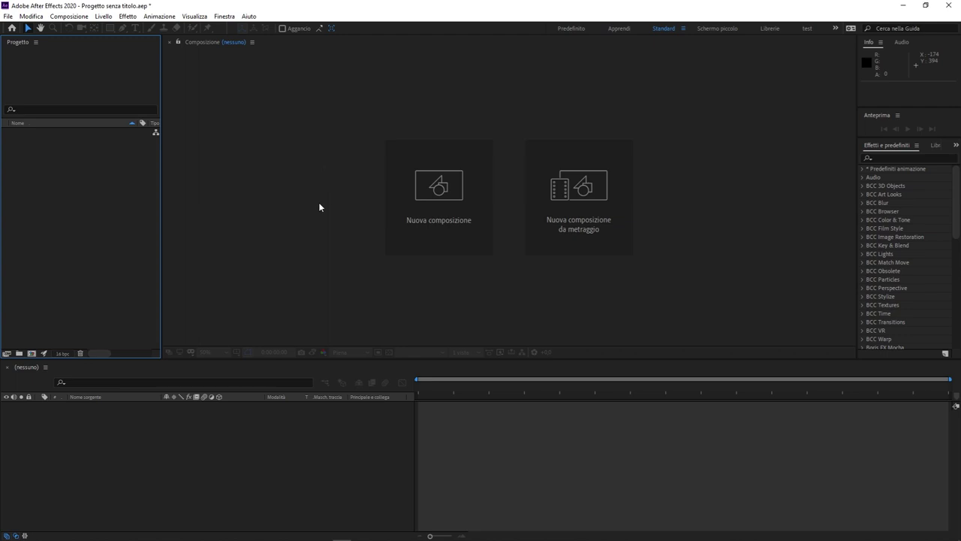
pyautogui.doubleClick(81, 165)
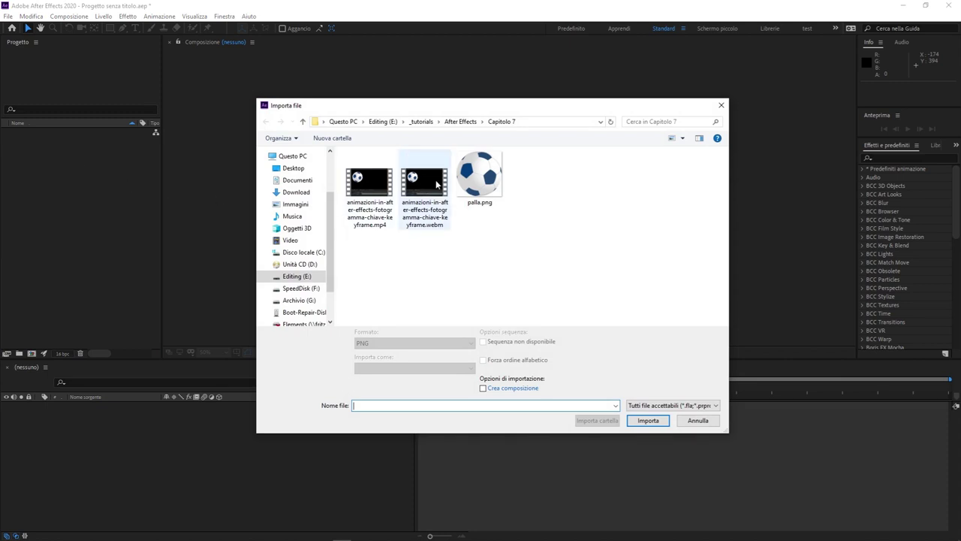
pyautogui.click(479, 176)
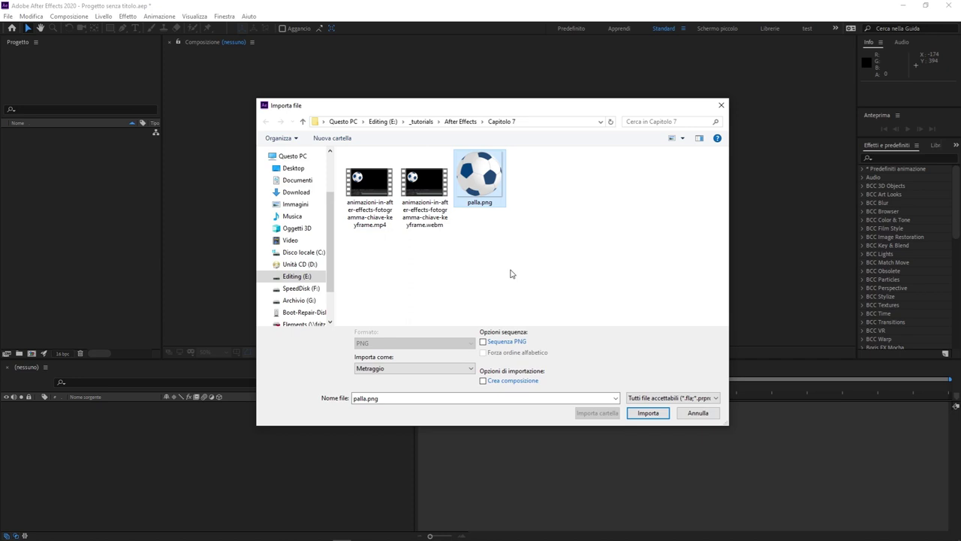
pyautogui.doubleClick(478, 184)
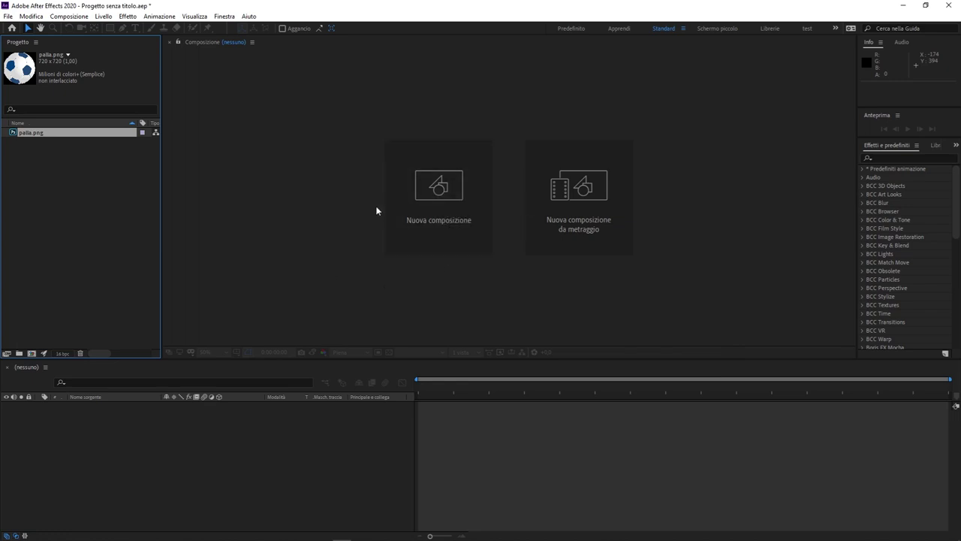
# Step: Create a composition named 'animazione' at 1280×720, 25 fps, 10 seconds long
pyautogui.click(468, 184)
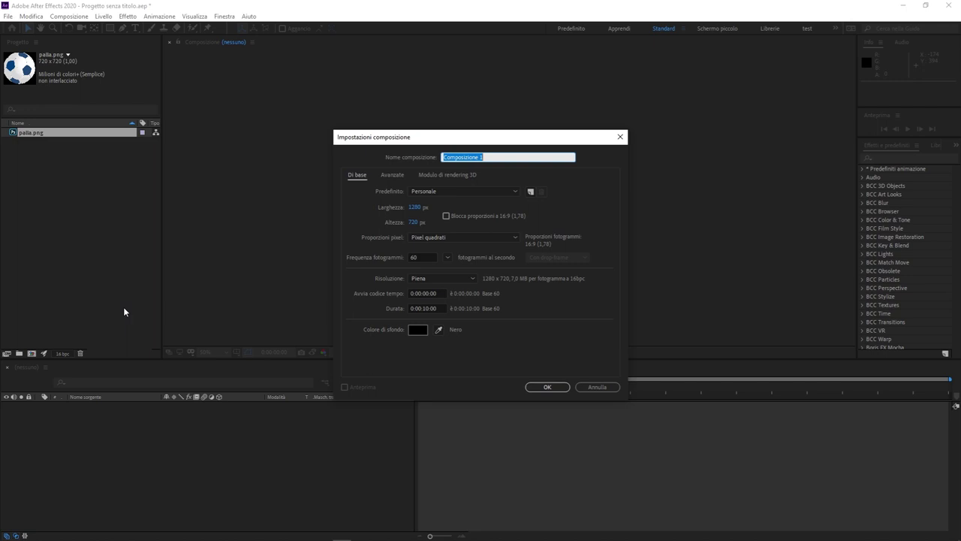
pyautogui.write('animazione')
pyautogui.click(430, 256)
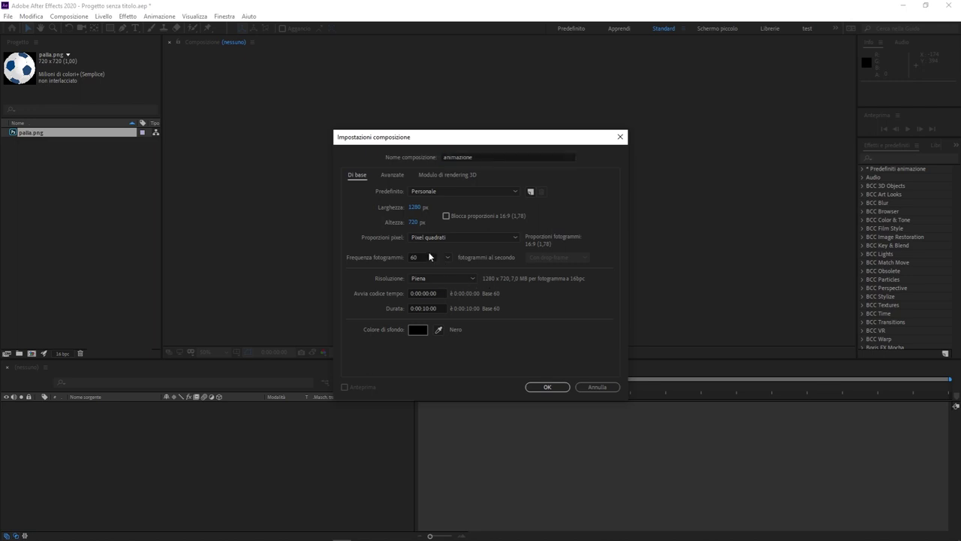
pyautogui.click(448, 257)
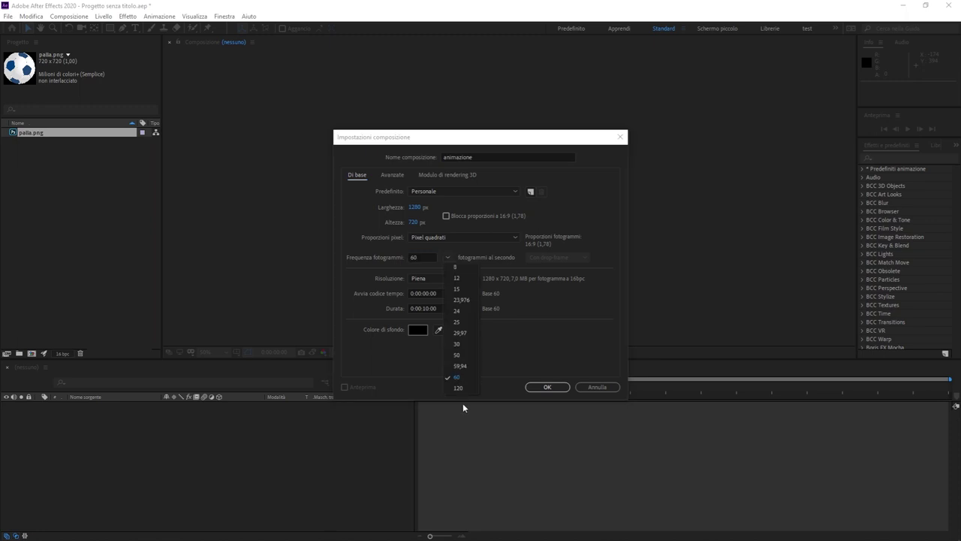
pyautogui.click(459, 321)
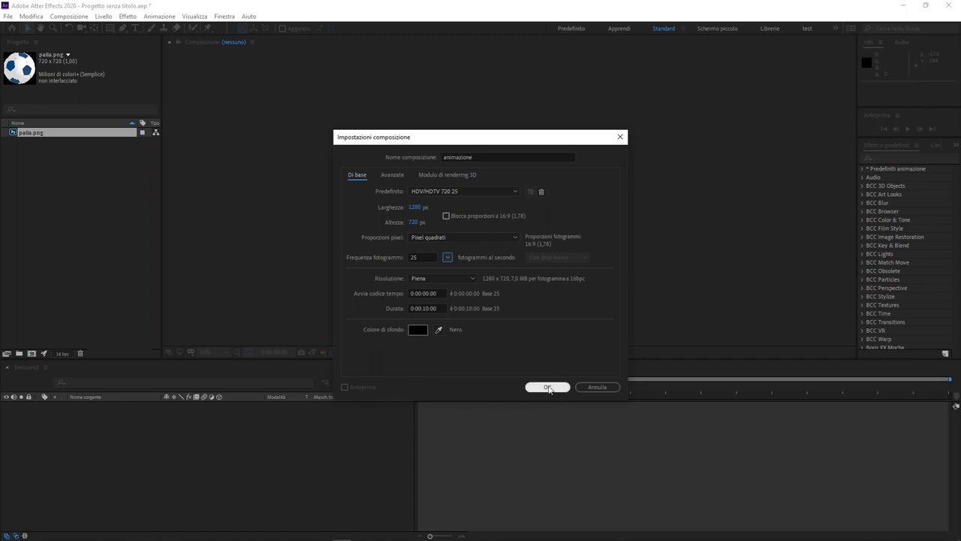
pyautogui.click(548, 387)
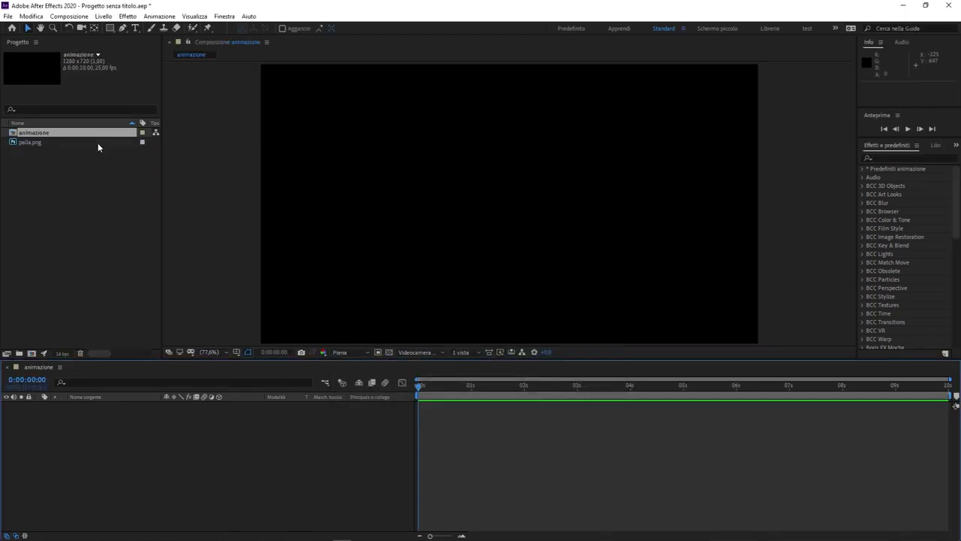
# Step: Add palla.png to animazione, scale it to 41% and move it left to 222.7, 360
pyautogui.moveTo(65, 143); pyautogui.dragTo(143, 436)
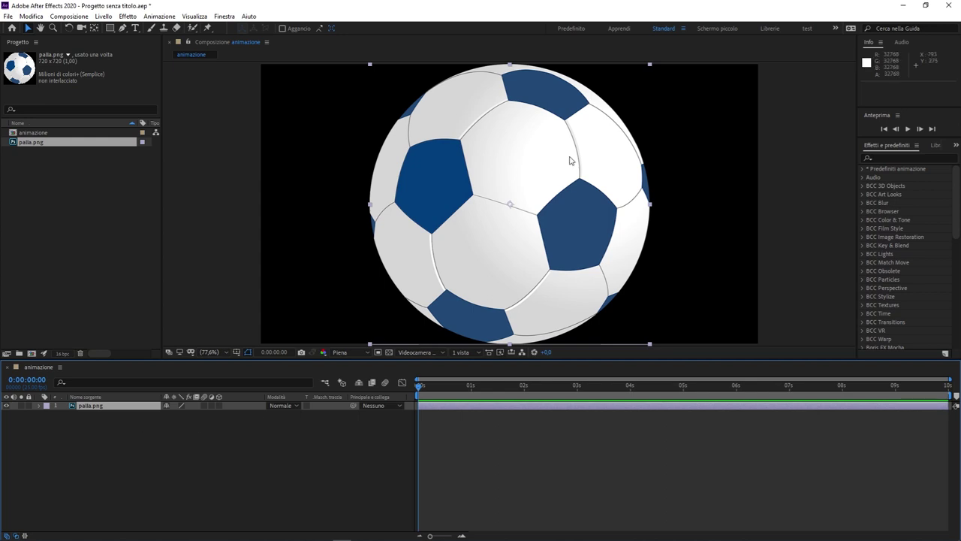
pyautogui.click(110, 407)
pyautogui.press('s')
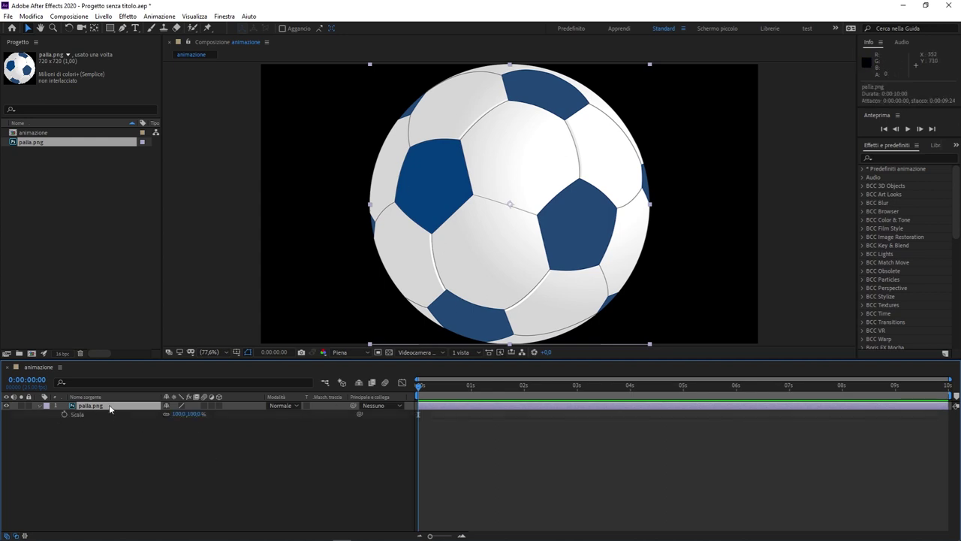
pyautogui.moveTo(181, 414); pyautogui.dragTo(151, 415)
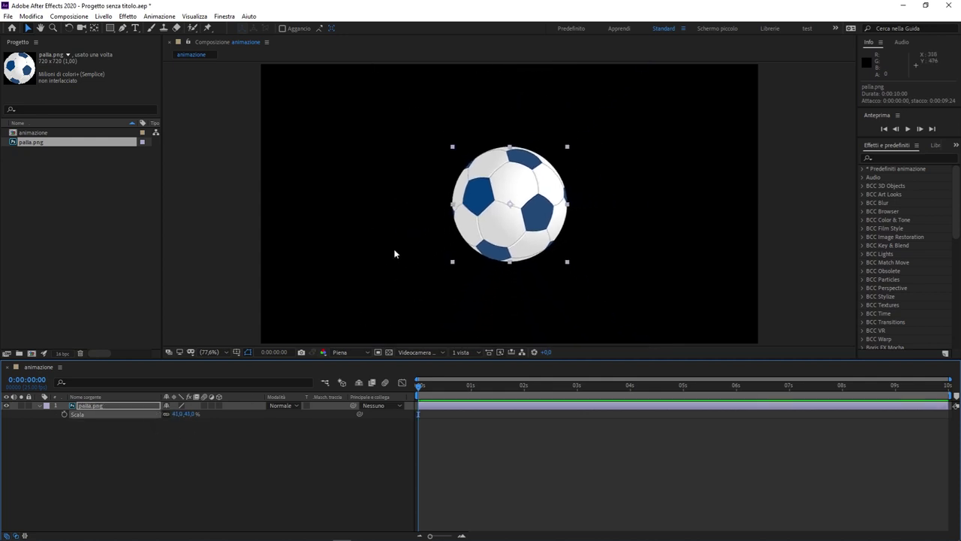
pyautogui.moveTo(498, 229); pyautogui.dragTo(335, 229)
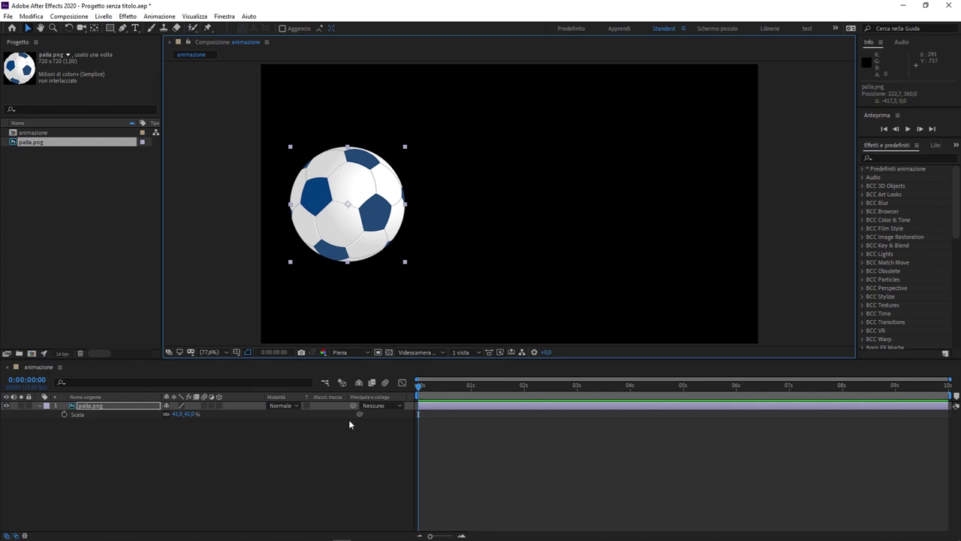
pyautogui.click(340, 470)
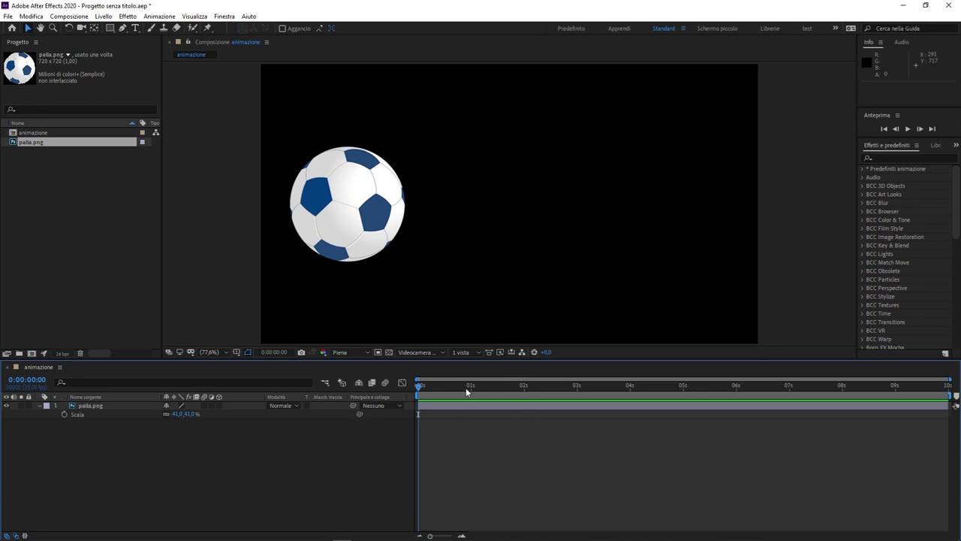
# Step: At 1 second, position the ball in the top left at 207.7, 186.0
pyautogui.moveTo(522, 391); pyautogui.dragTo(472, 390)
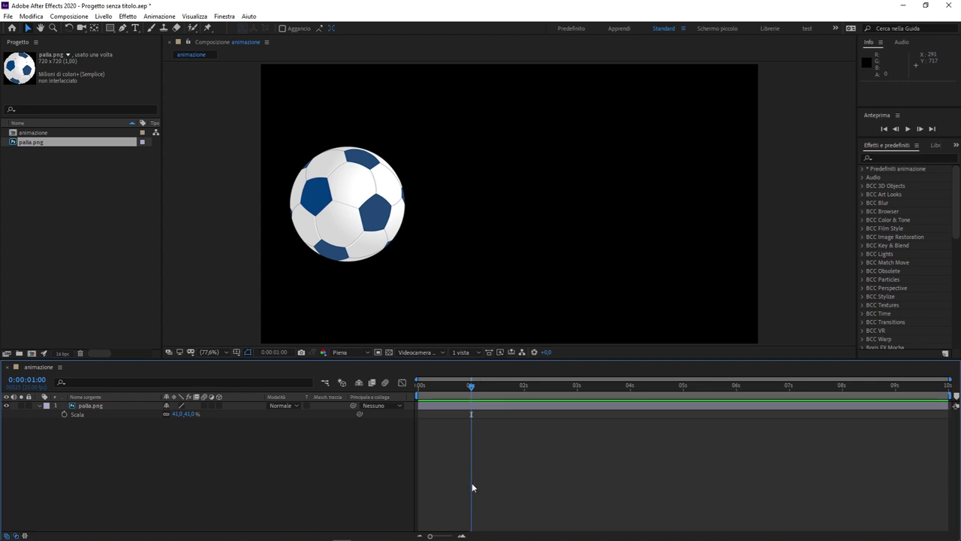
pyautogui.click(90, 407)
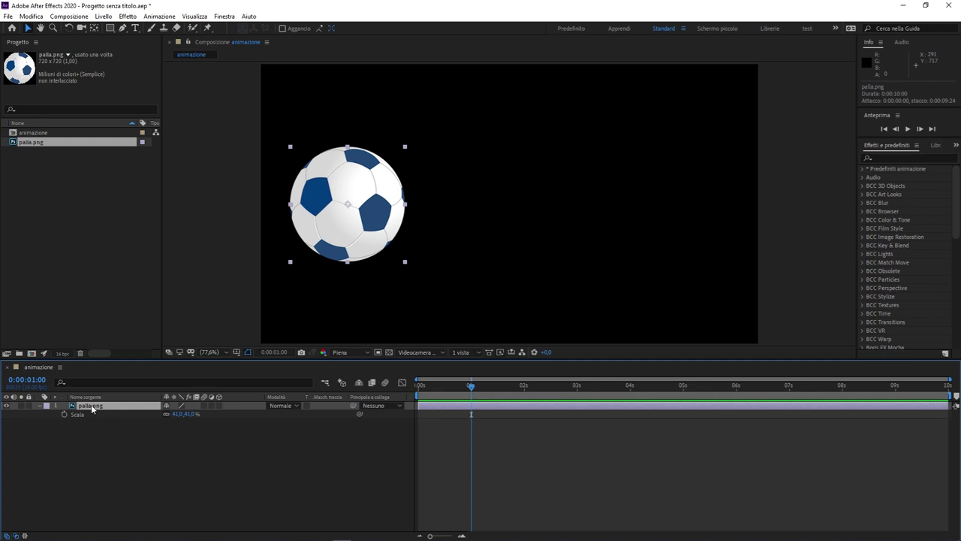
pyautogui.press('s')
pyautogui.press('p')
pyautogui.moveTo(171, 414)
pyautogui.mouseDown()
pyautogui.moveTo(439, 427)
pyautogui.moveTo(481, 440)
pyautogui.moveTo(184, 434)
pyautogui.moveTo(207, 459)
pyautogui.mouseUp()
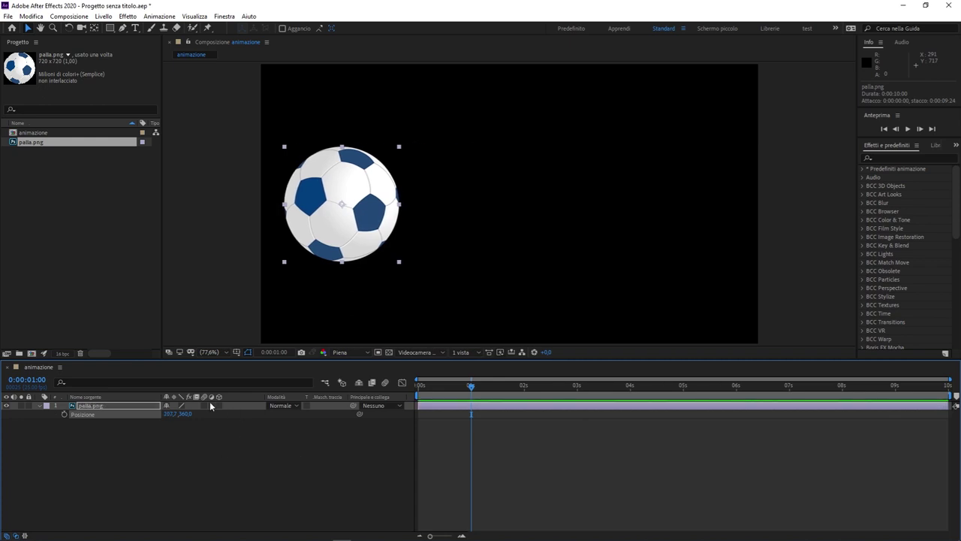
pyautogui.moveTo(184, 413); pyautogui.dragTo(105, 405)
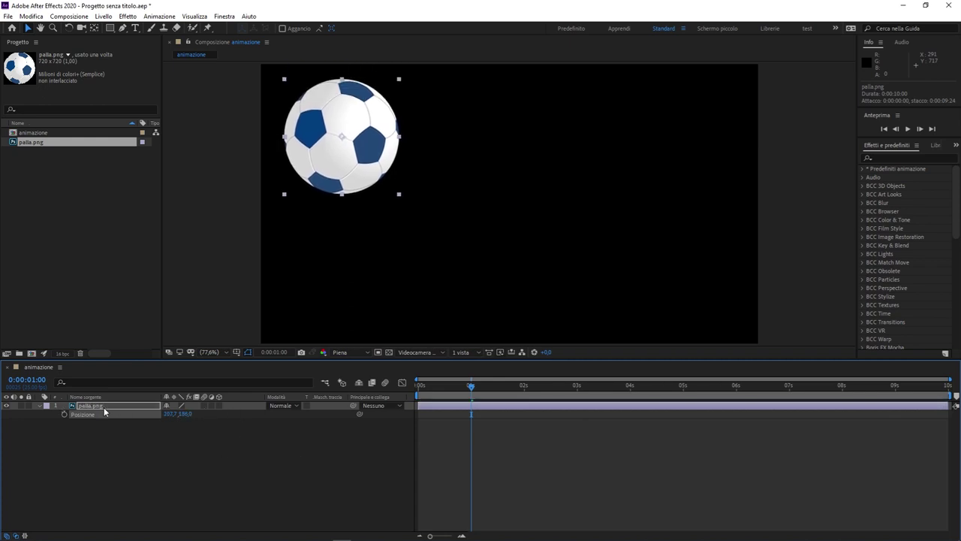
pyautogui.click(220, 472)
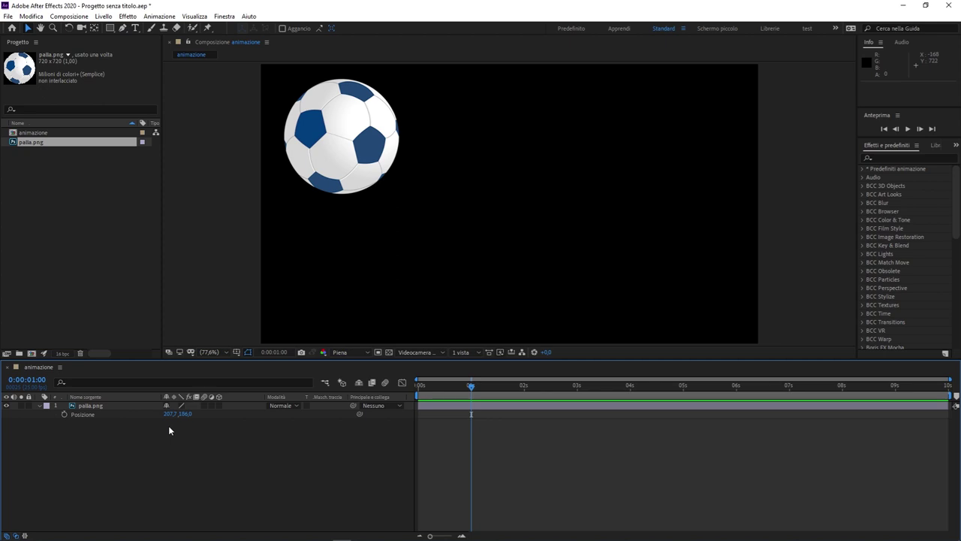
# Step: Add the first Posizione keyframe at 0:00:01:00
pyautogui.click(82, 418)
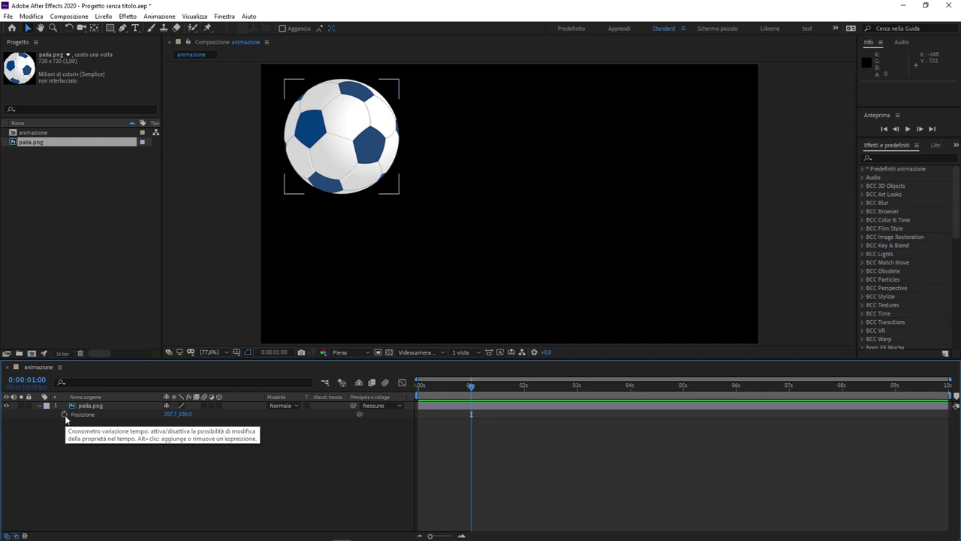
pyautogui.click(64, 415)
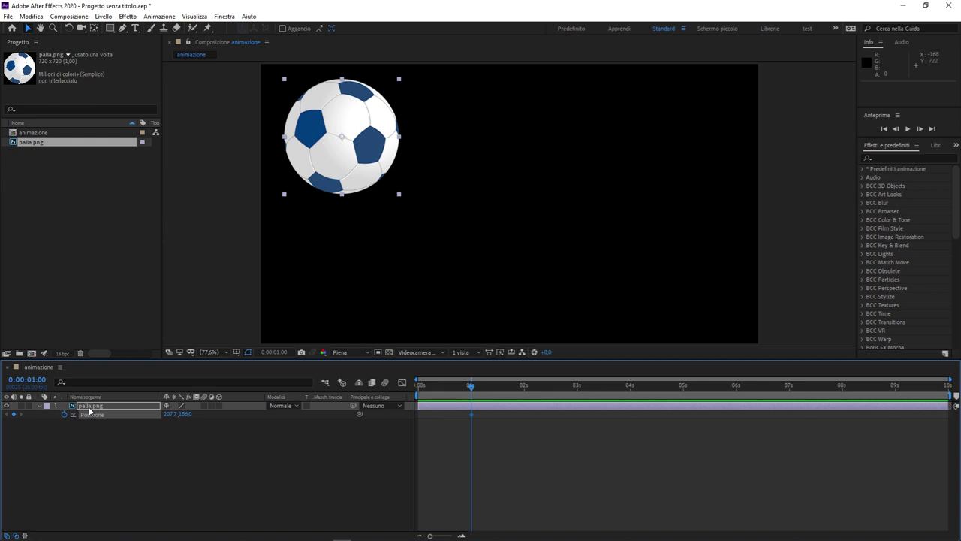
pyautogui.click(91, 405)
pyautogui.press('s')
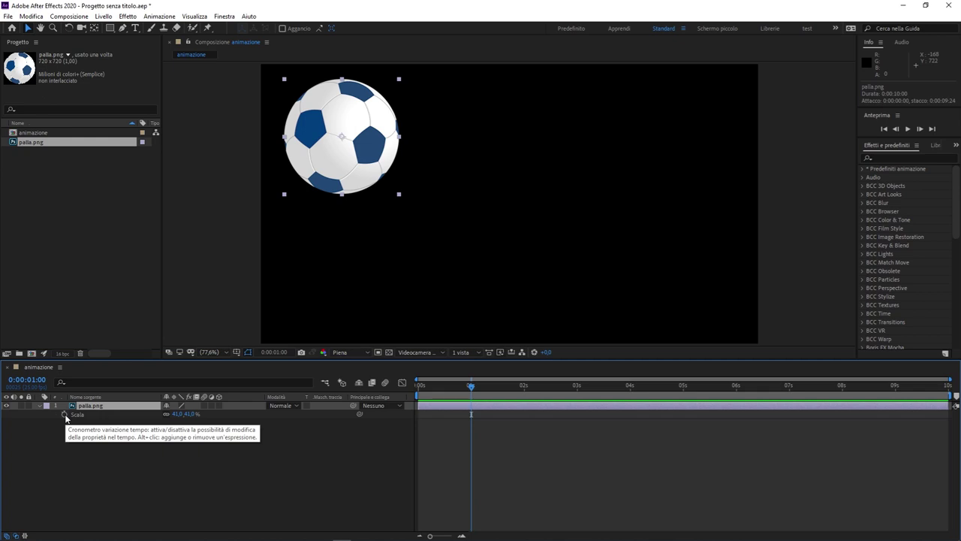
pyautogui.press('r')
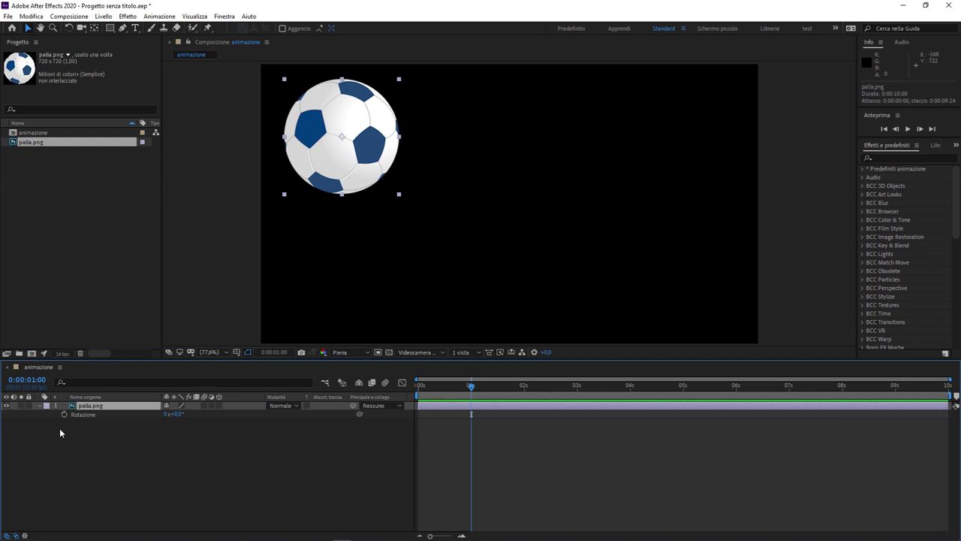
pyautogui.hotkey('alt', 'shift', 'p')
# Step: Set the current time to 0:00:02:00 by entering 2 in the time display
pyautogui.click(32, 380)
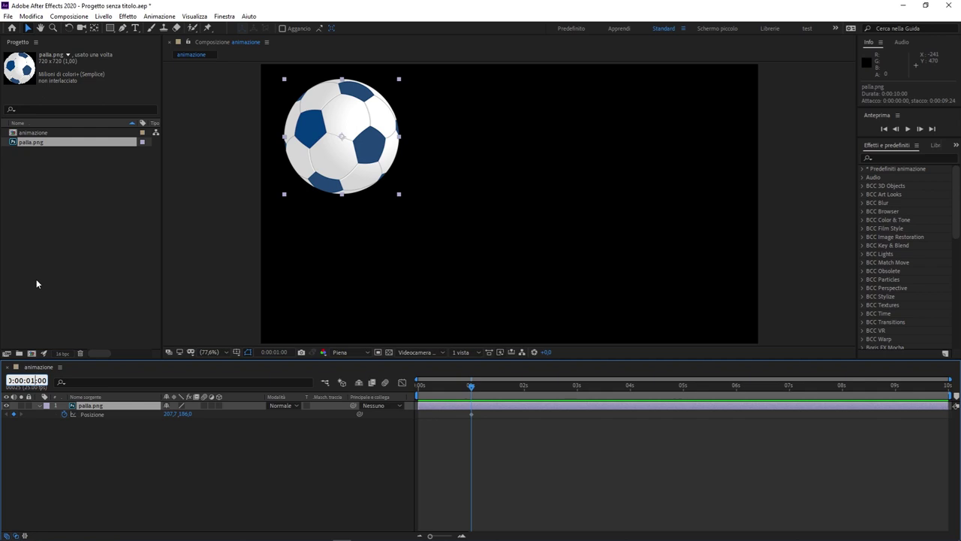
pyautogui.press('BackSpace')
pyautogui.write('2')
pyautogui.press('Return')
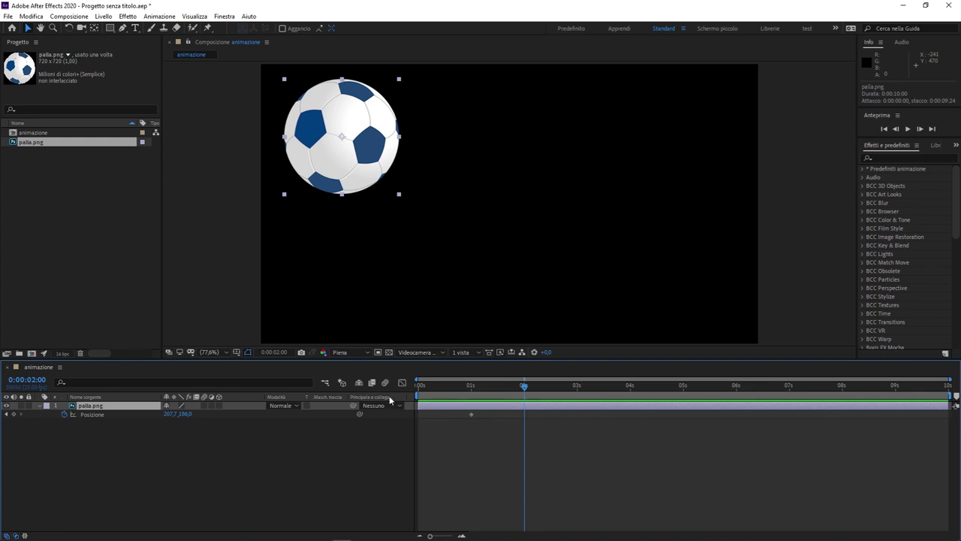
# Step: Drag the ball to the lower right, fine-tuning it to 1081.0, 512.0 for the second keyframe
pyautogui.moveTo(344, 176)
pyautogui.mouseDown()
pyautogui.moveTo(522, 276)
pyautogui.moveTo(417, 227)
pyautogui.moveTo(664, 290)
pyautogui.moveTo(547, 259)
pyautogui.moveTo(403, 260)
pyautogui.moveTo(690, 305)
pyautogui.mouseUp()
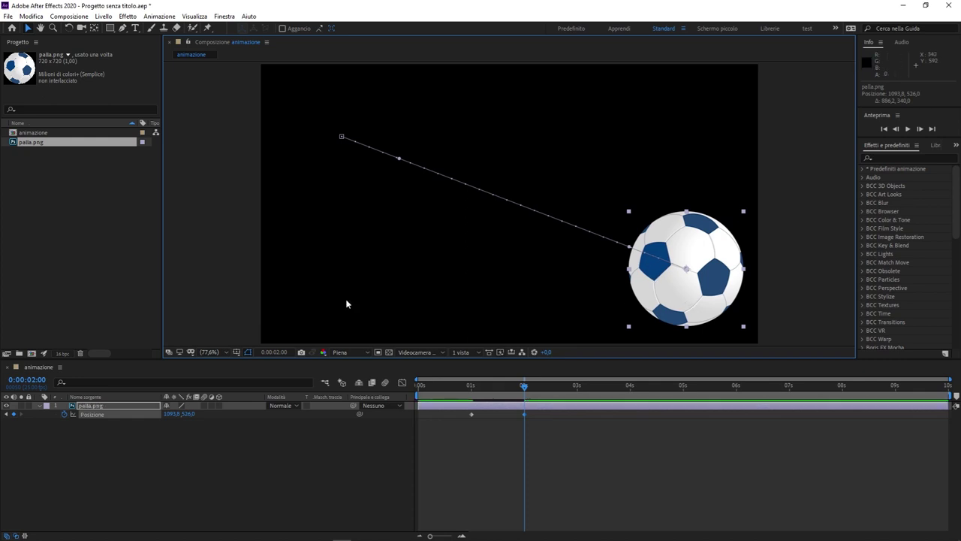
pyautogui.moveTo(187, 416)
pyautogui.mouseDown()
pyautogui.moveTo(155, 414)
pyautogui.moveTo(191, 406)
pyautogui.mouseUp()
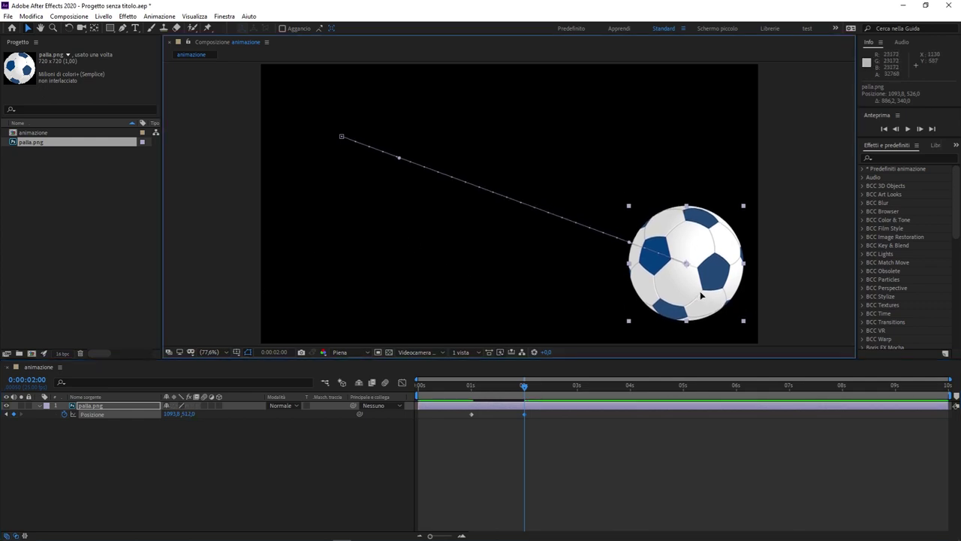
pyautogui.moveTo(701, 297); pyautogui.dragTo(696, 296)
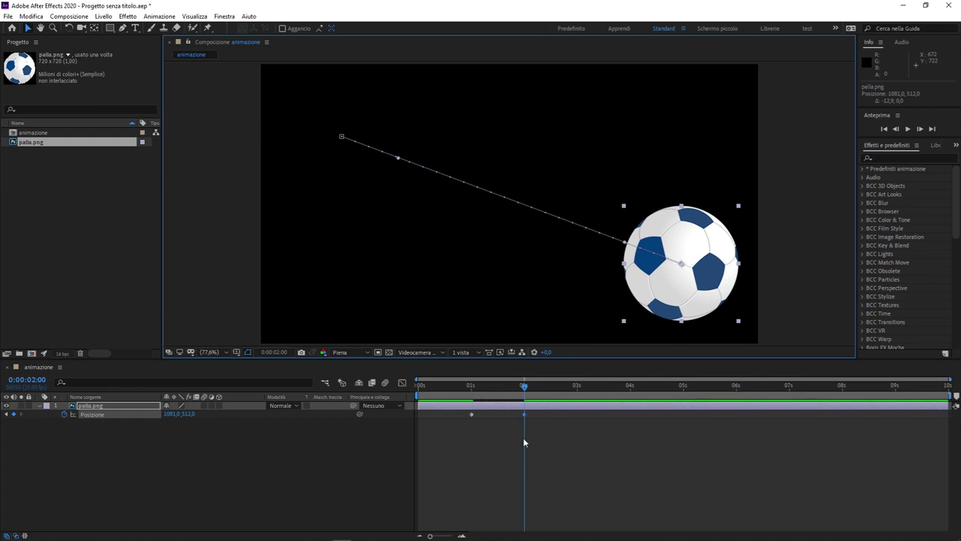
pyautogui.moveTo(524, 418)
pyautogui.click(633, 447)
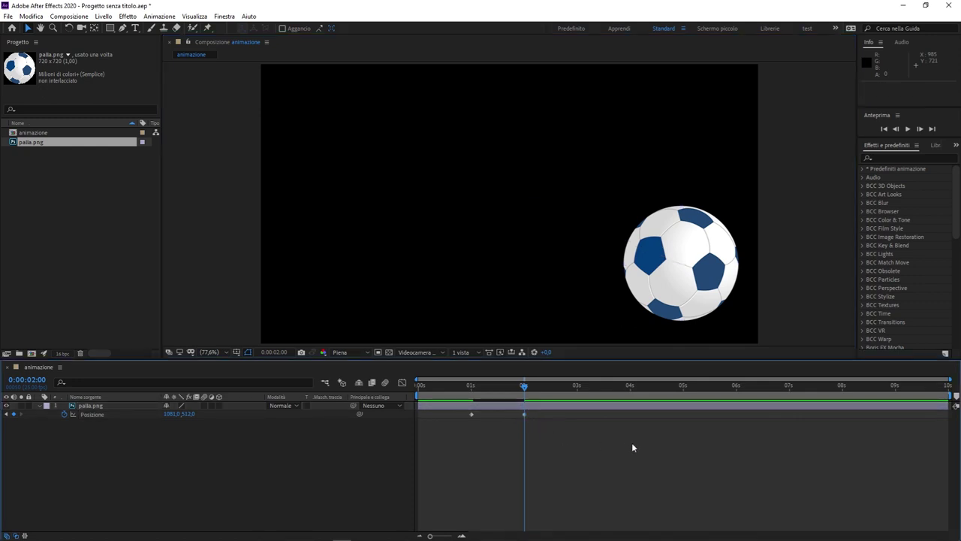
pyautogui.press('Home')
pyautogui.click(254, 411)
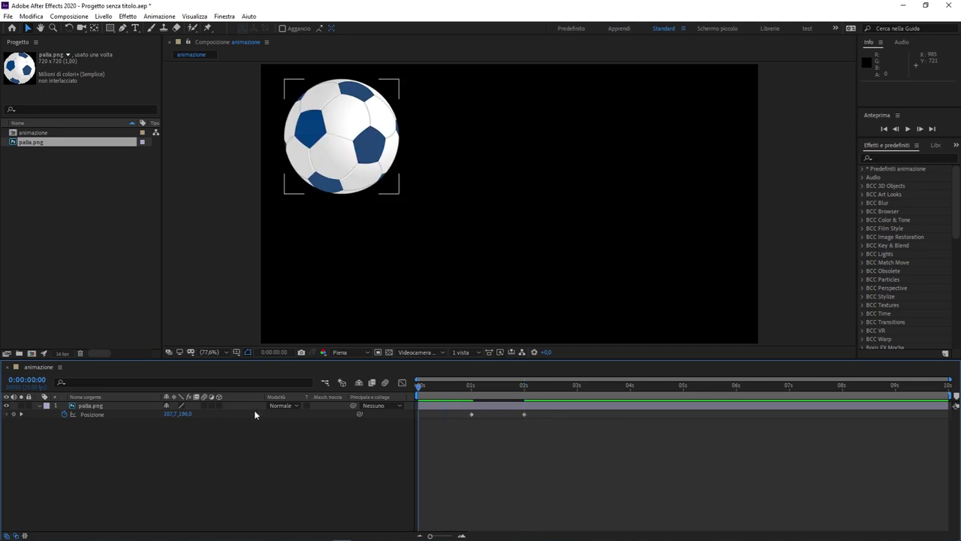
pyautogui.click(541, 472)
pyautogui.click(129, 245)
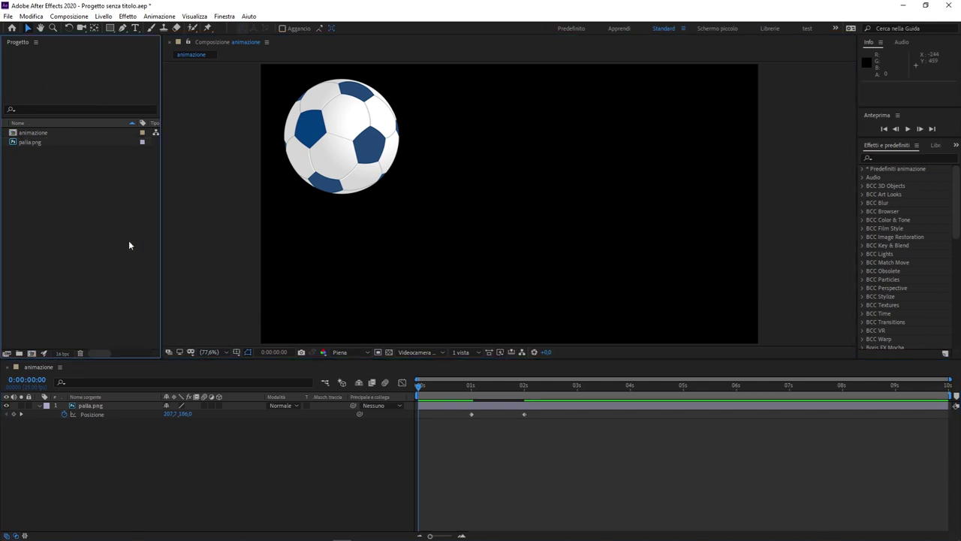
pyautogui.click(497, 471)
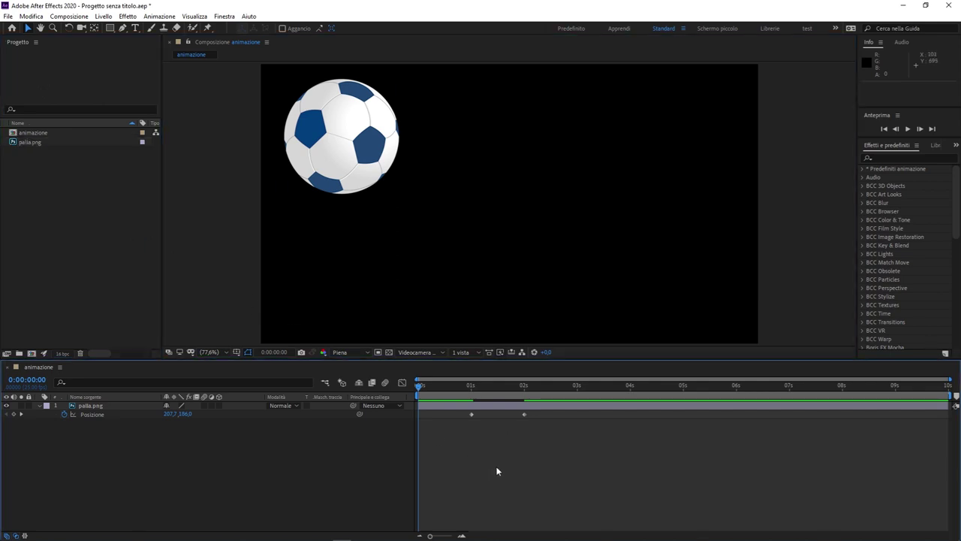
pyautogui.press('space')
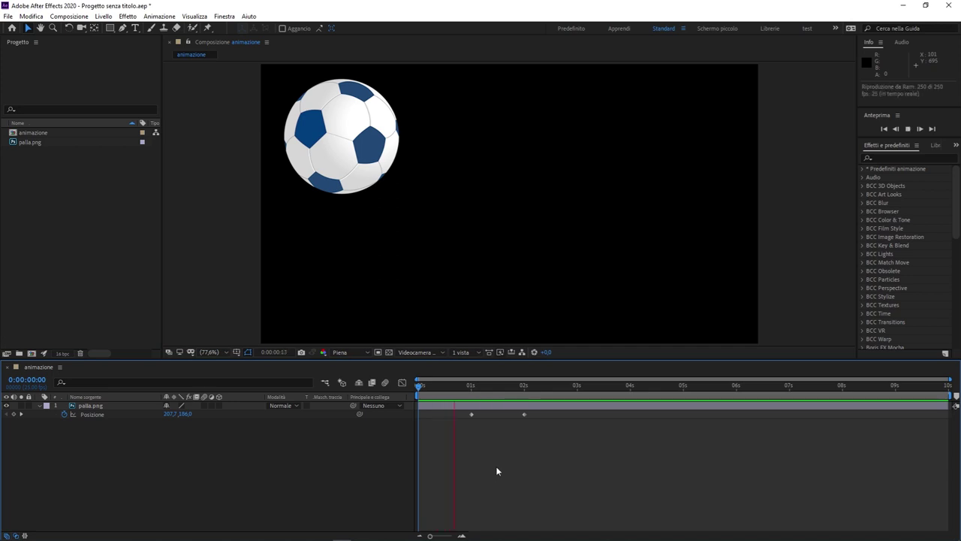
pyautogui.press('space')
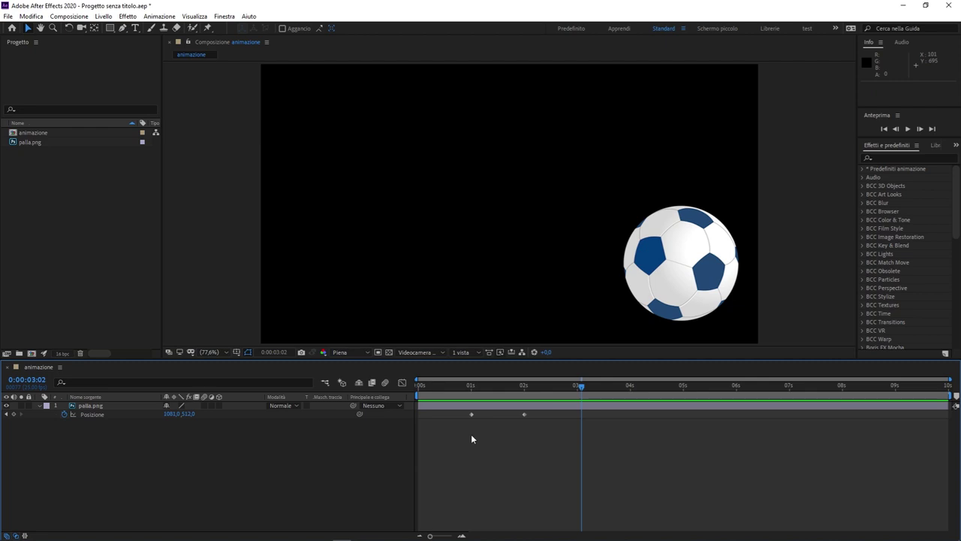
# Step: At 0:00:02:24, move the ball back to the centre at 646.9, 326.6 for a third keyframe
pyautogui.click(513, 426)
pyautogui.moveTo(544, 387)
pyautogui.mouseDown()
pyautogui.moveTo(494, 400)
pyautogui.moveTo(576, 401)
pyautogui.mouseUp()
pyautogui.moveTo(670, 239)
pyautogui.mouseDown()
pyautogui.moveTo(491, 175)
pyautogui.moveTo(502, 166)
pyautogui.mouseUp()
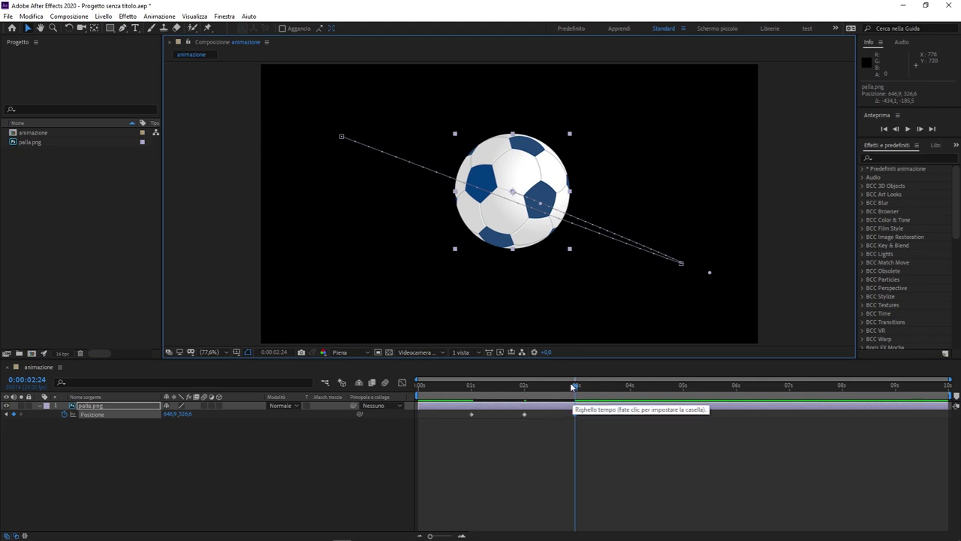
# Step: Rewind to the start and preview the ball's motion with Spacebar, then stop
pyautogui.moveTo(570, 382); pyautogui.dragTo(325, 382)
pyautogui.press('space')
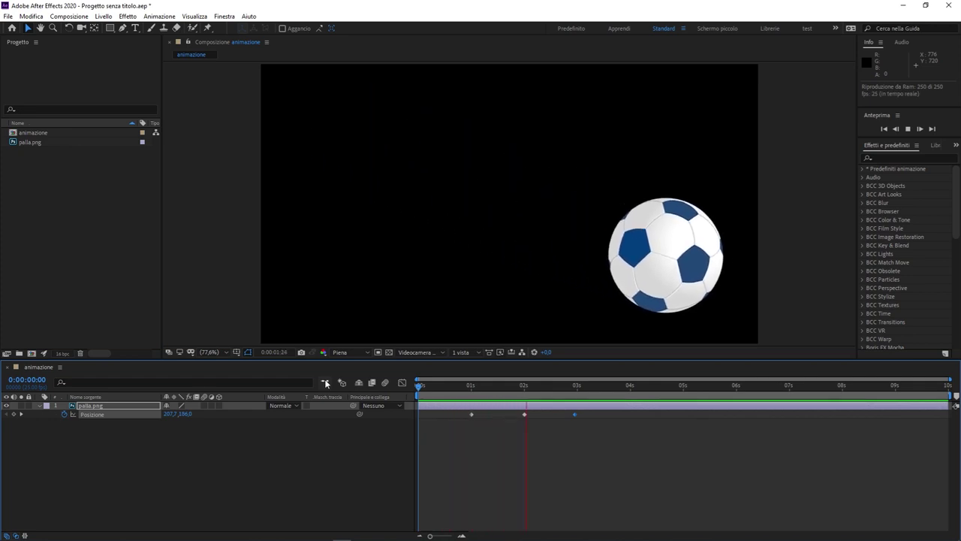
pyautogui.press('space')
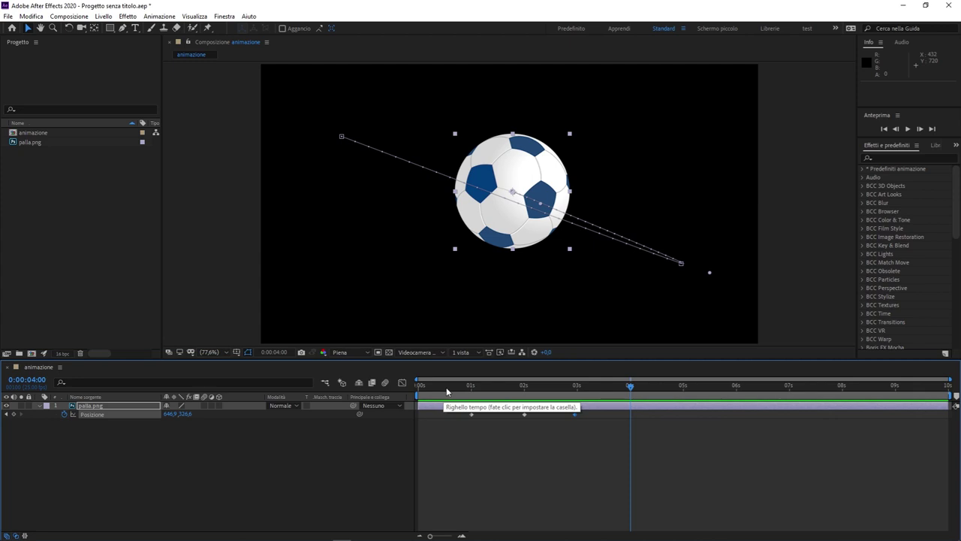
# Step: Show only palla.png's Scala property and shrink the ball to about 5%
pyautogui.click(446, 388)
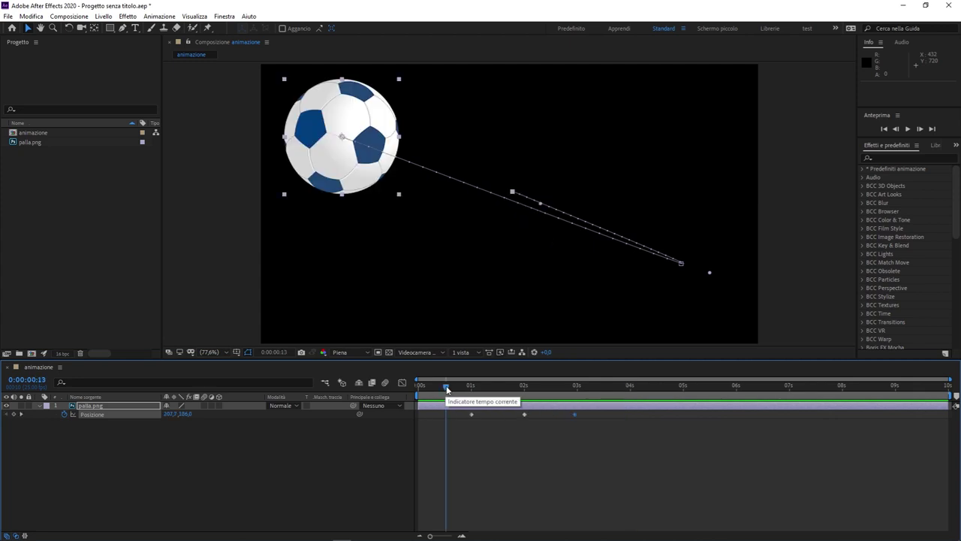
pyautogui.click(99, 407)
pyautogui.press('s')
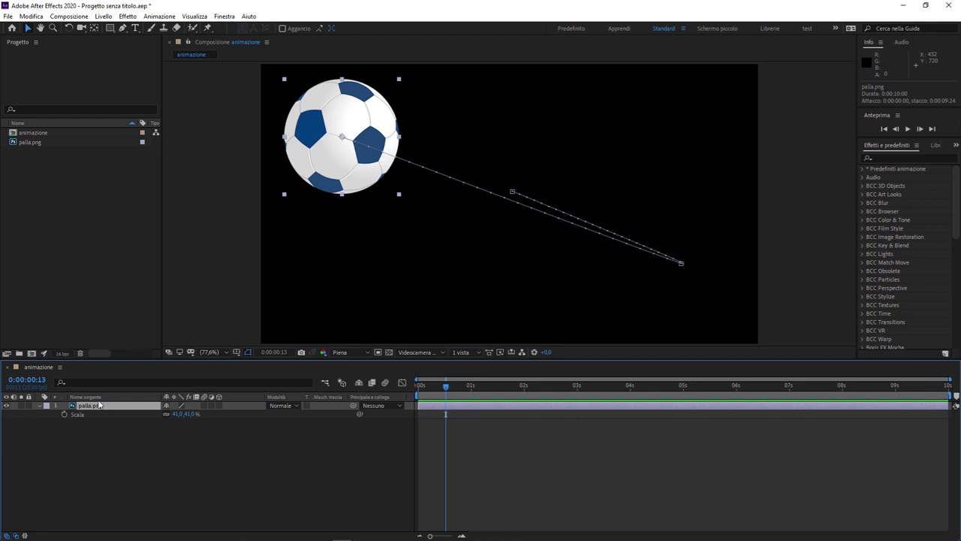
pyautogui.moveTo(178, 418)
pyautogui.mouseDown()
pyautogui.moveTo(154, 414)
pyautogui.moveTo(164, 423)
pyautogui.mouseUp()
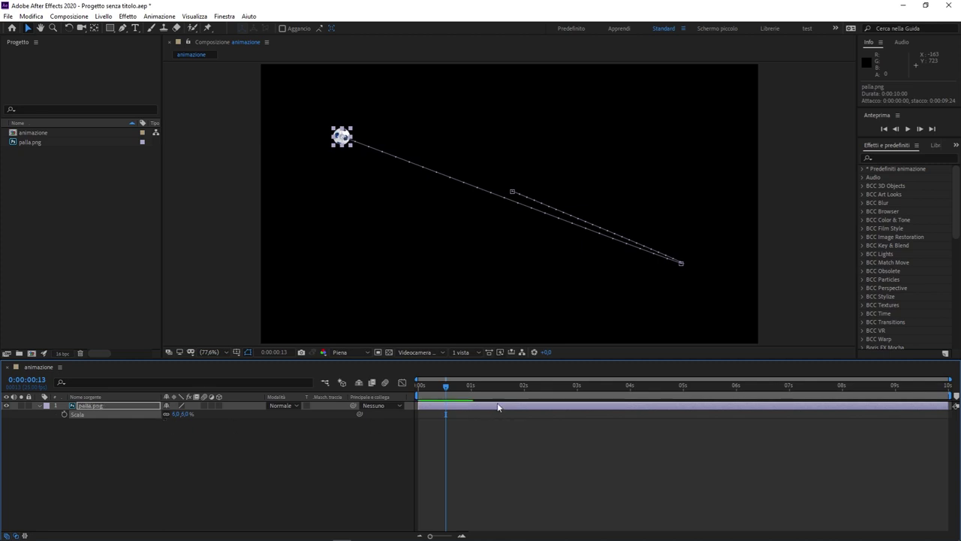
# Step: Scrub ahead to test a 63% scale, then return the playhead to 0:00:00:15
pyautogui.moveTo(467, 386)
pyautogui.mouseDown()
pyautogui.moveTo(526, 386)
pyautogui.moveTo(499, 386)
pyautogui.mouseUp()
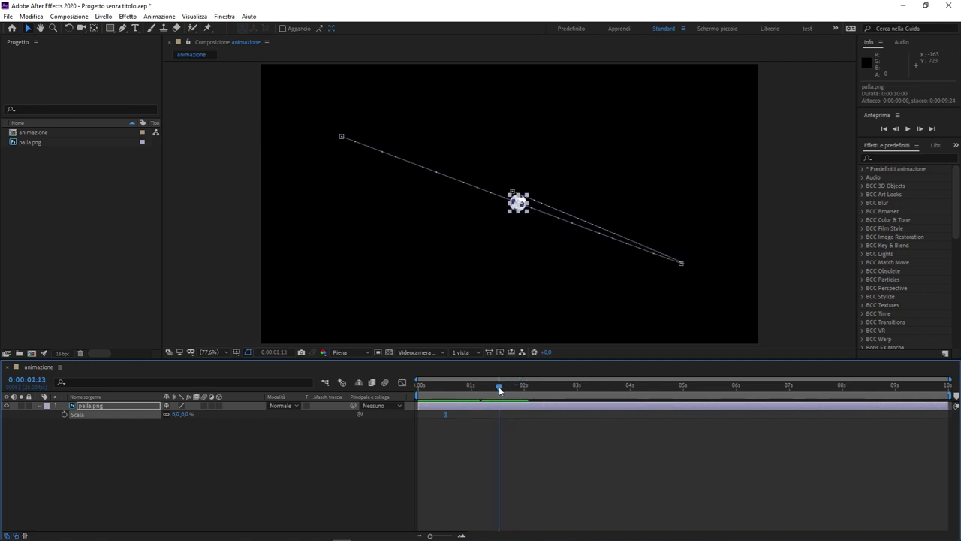
pyautogui.moveTo(179, 418); pyautogui.dragTo(222, 418)
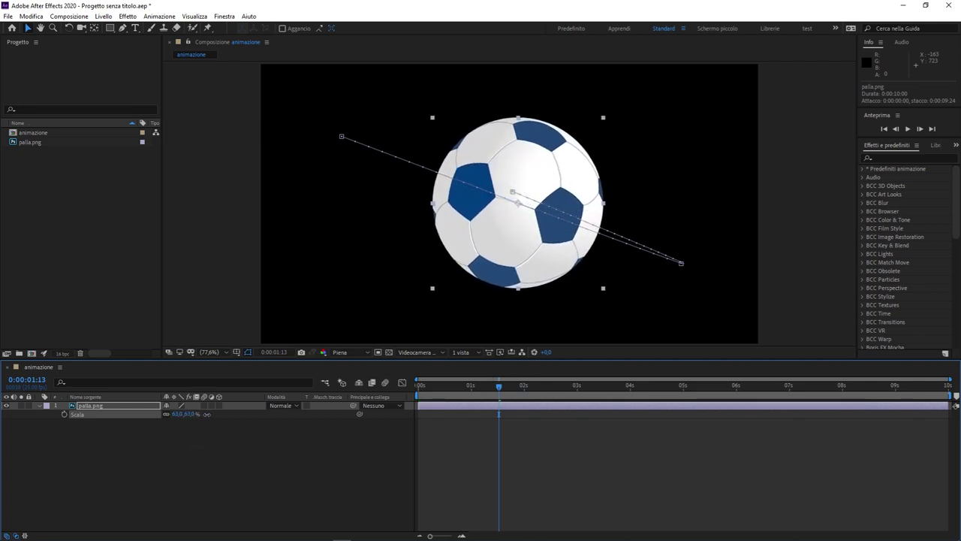
pyautogui.moveTo(494, 386); pyautogui.dragTo(441, 386)
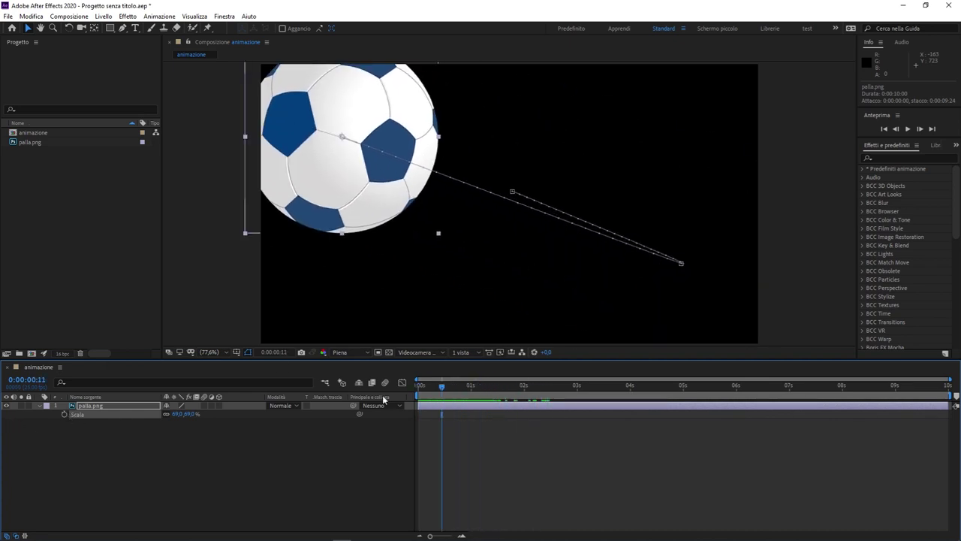
pyautogui.moveTo(442, 386); pyautogui.dragTo(450, 387)
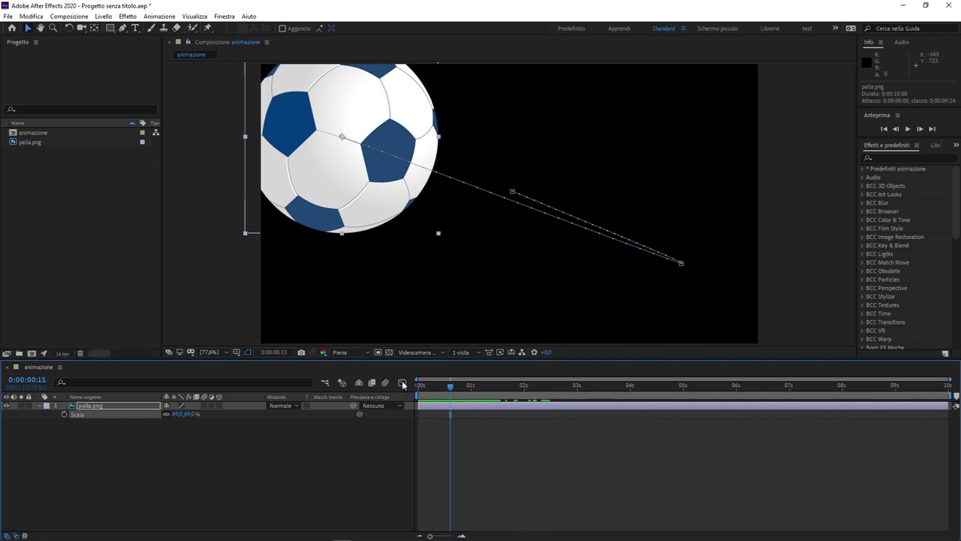
pyautogui.moveTo(180, 414); pyautogui.dragTo(58, 414)
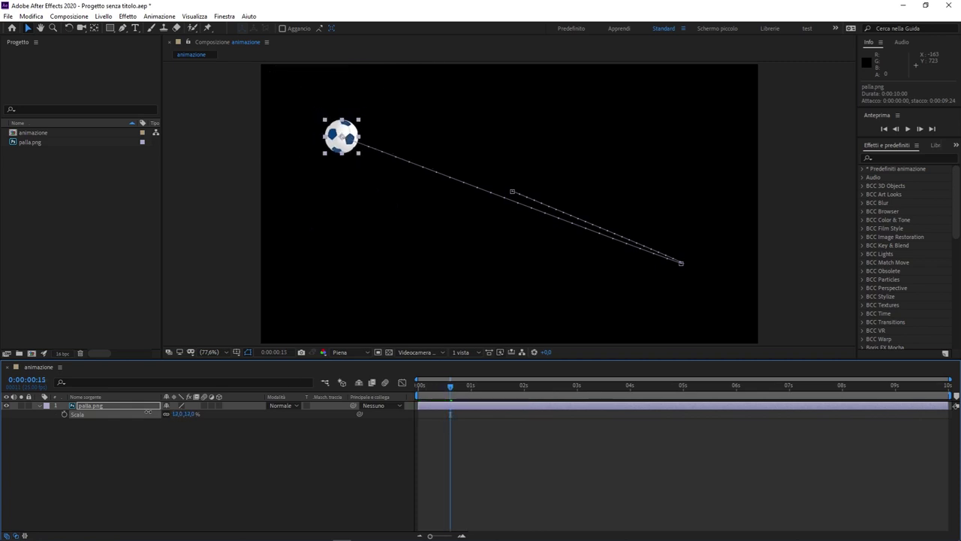
# Step: Start Scala keyframing and set a 16% scale keyframe near 0:00:01:24
pyautogui.click(64, 413)
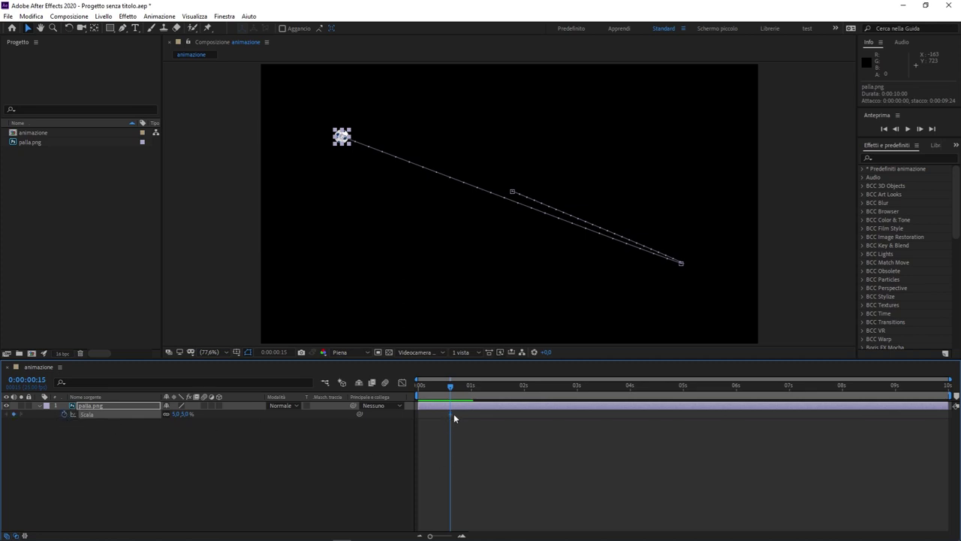
pyautogui.moveTo(488, 390); pyautogui.dragTo(500, 385)
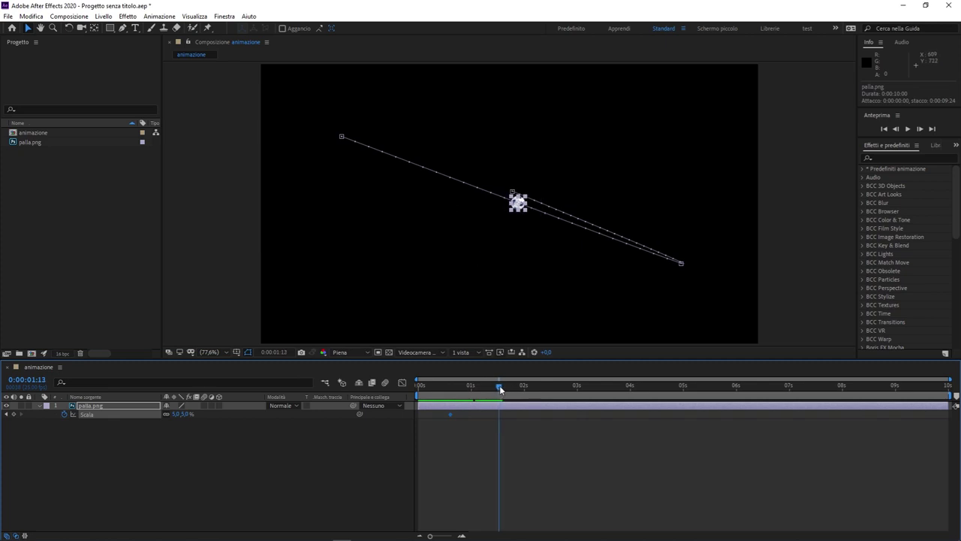
pyautogui.moveTo(179, 418); pyautogui.dragTo(214, 415)
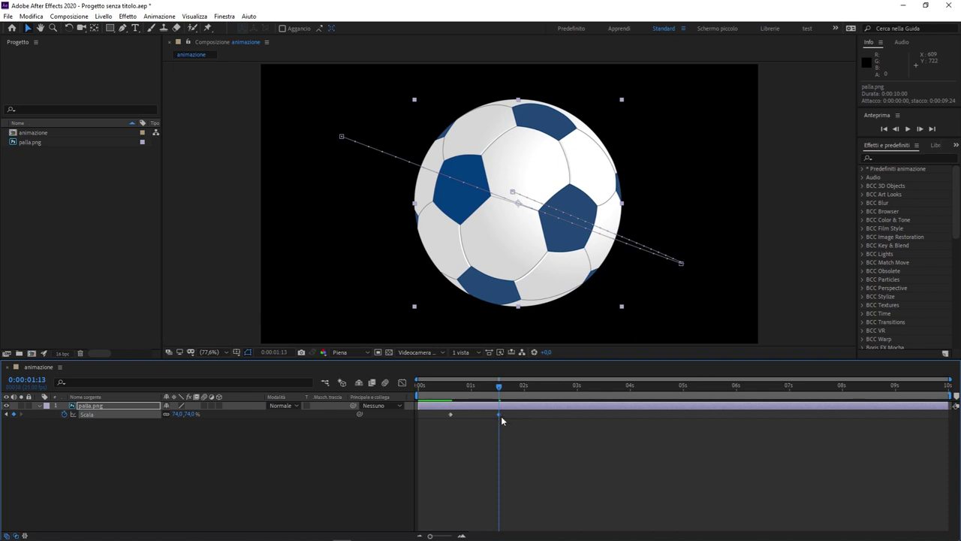
pyautogui.click(510, 386)
pyautogui.moveTo(509, 385); pyautogui.dragTo(522, 391)
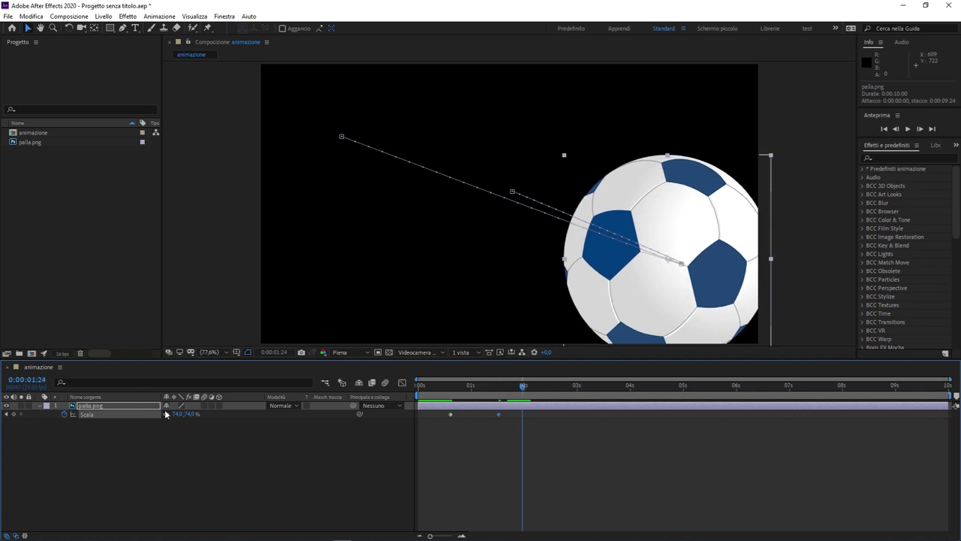
pyautogui.moveTo(176, 414); pyautogui.dragTo(148, 414)
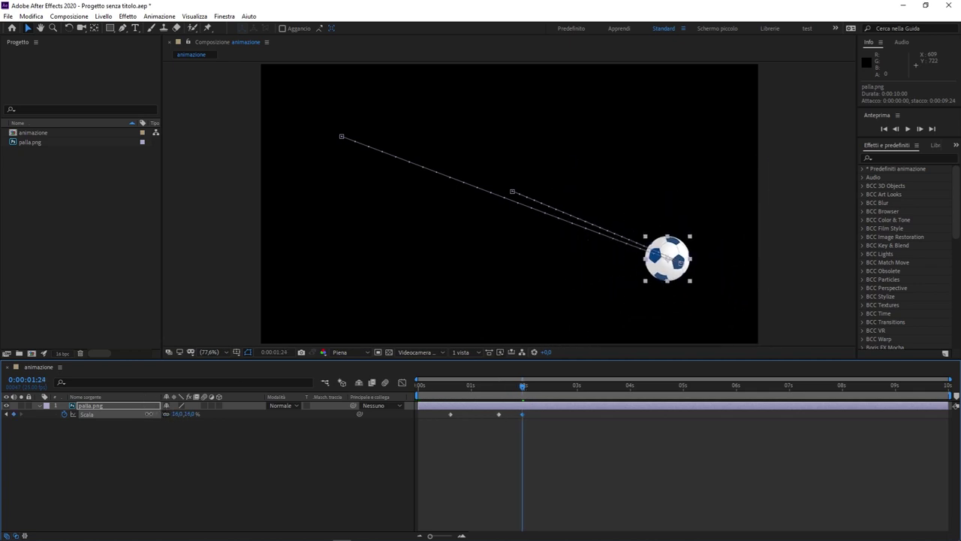
# Step: Add a 78% scale keyframe near 0:00:02:23, then return to the composition start
pyautogui.moveTo(525, 389); pyautogui.dragTo(571, 387)
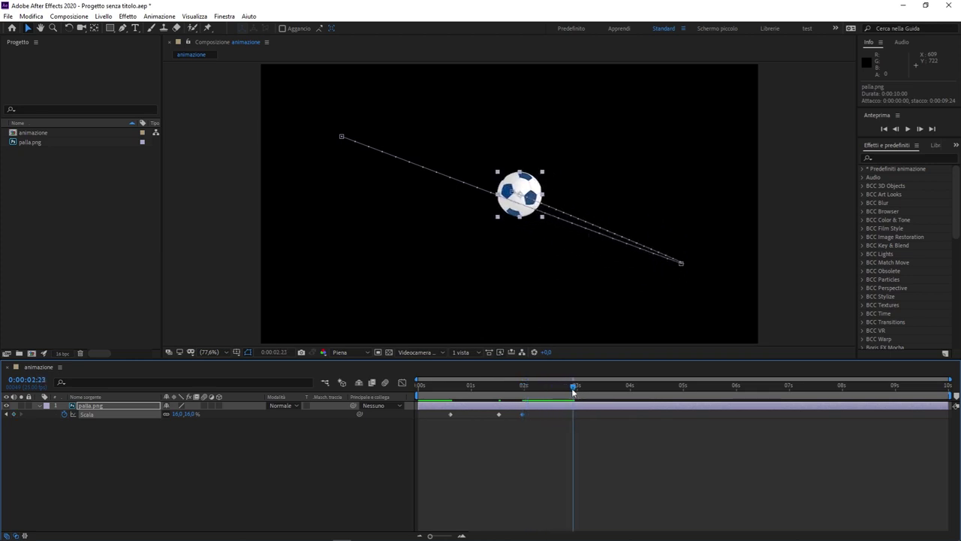
pyautogui.moveTo(174, 414); pyautogui.dragTo(221, 414)
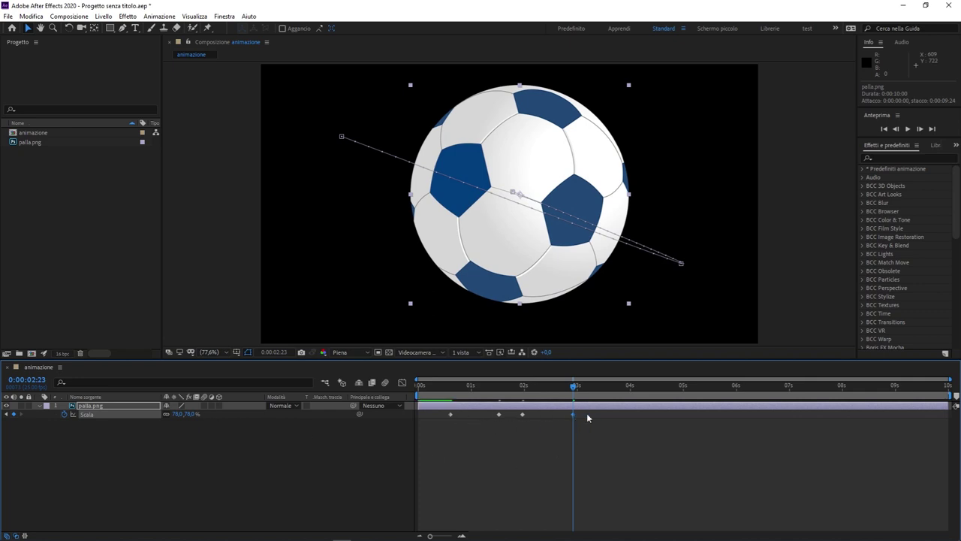
pyautogui.press('space')
pyautogui.press('Home')
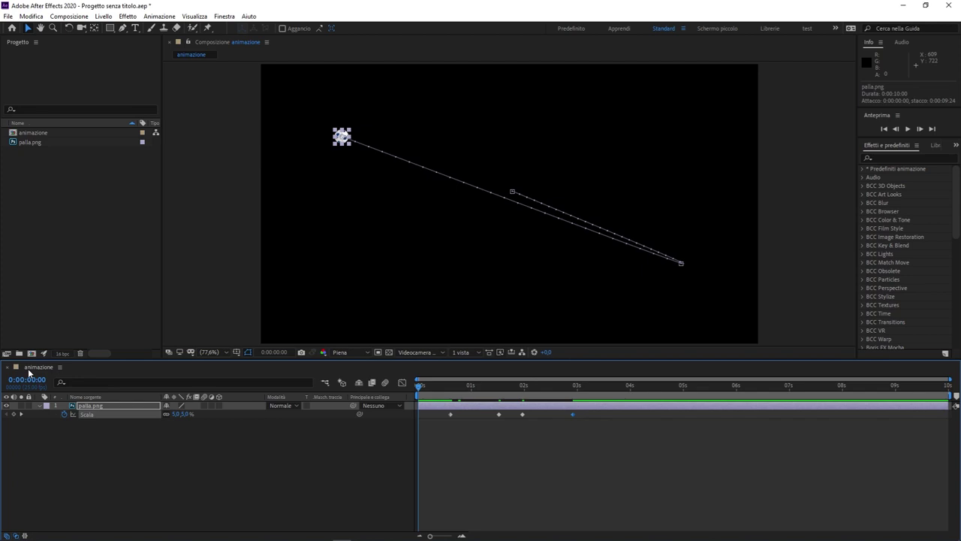
# Step: Preview the animation and drag the first 5% Scala keyframe to 0:00:01:00
pyautogui.click(522, 503)
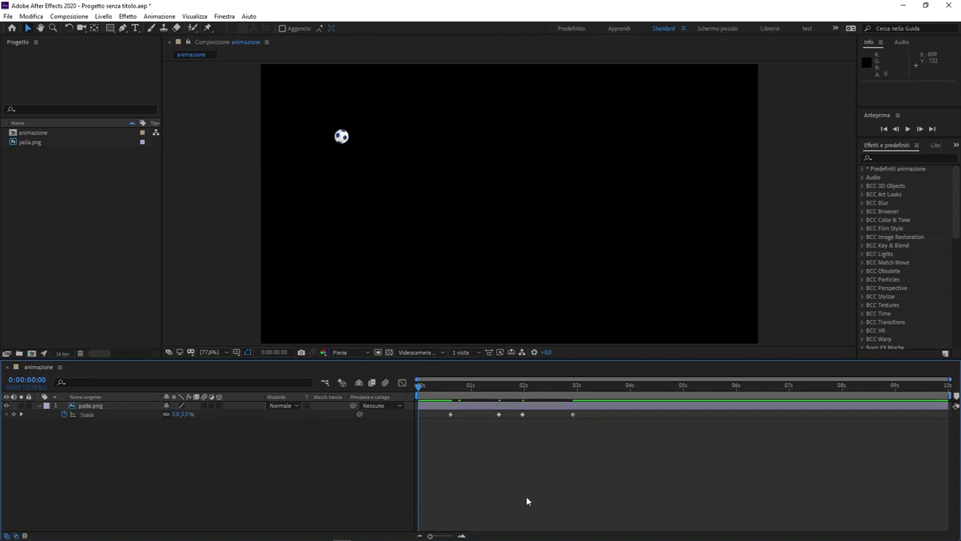
pyautogui.press('space')
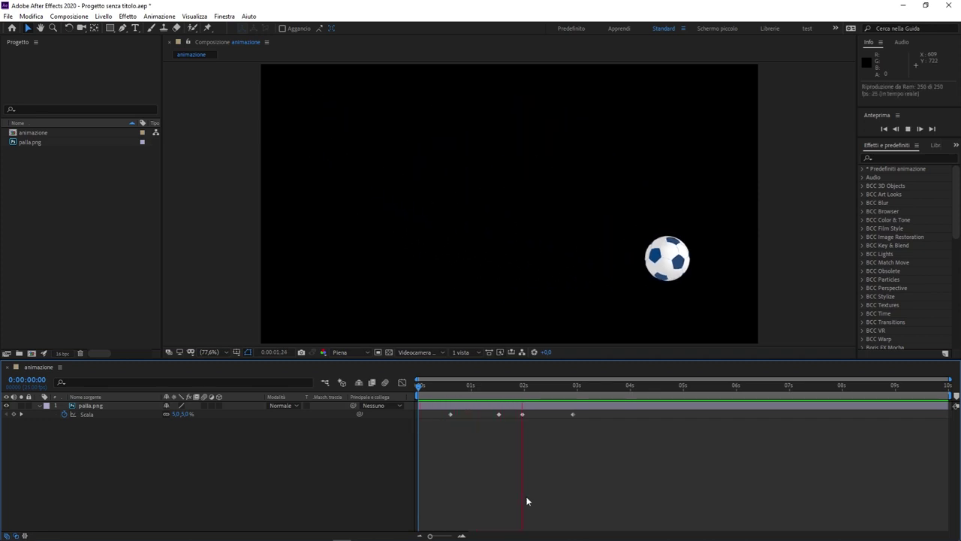
pyautogui.press('space')
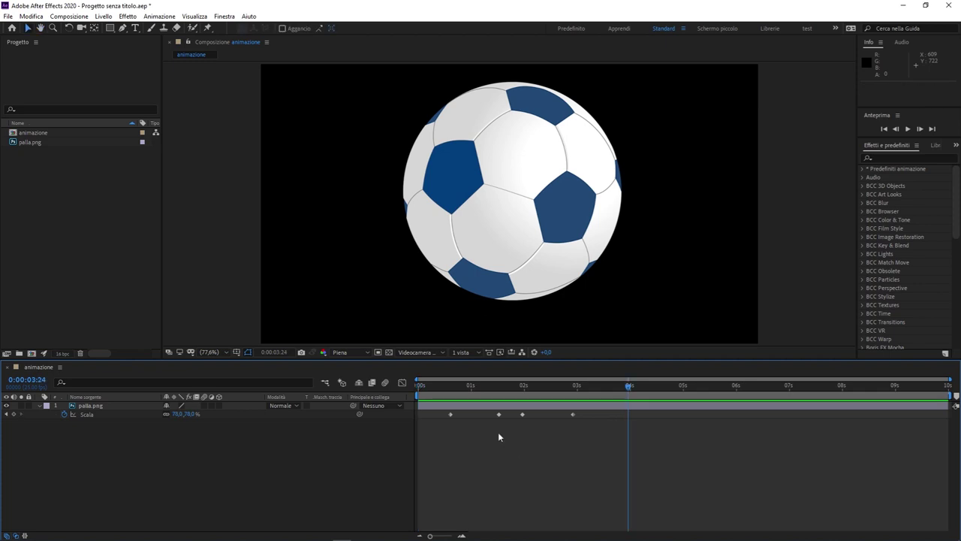
pyautogui.moveTo(436, 386)
pyautogui.mouseDown()
pyautogui.moveTo(472, 387)
pyautogui.moveTo(458, 392)
pyautogui.moveTo(472, 399)
pyautogui.moveTo(473, 420)
pyautogui.mouseUp()
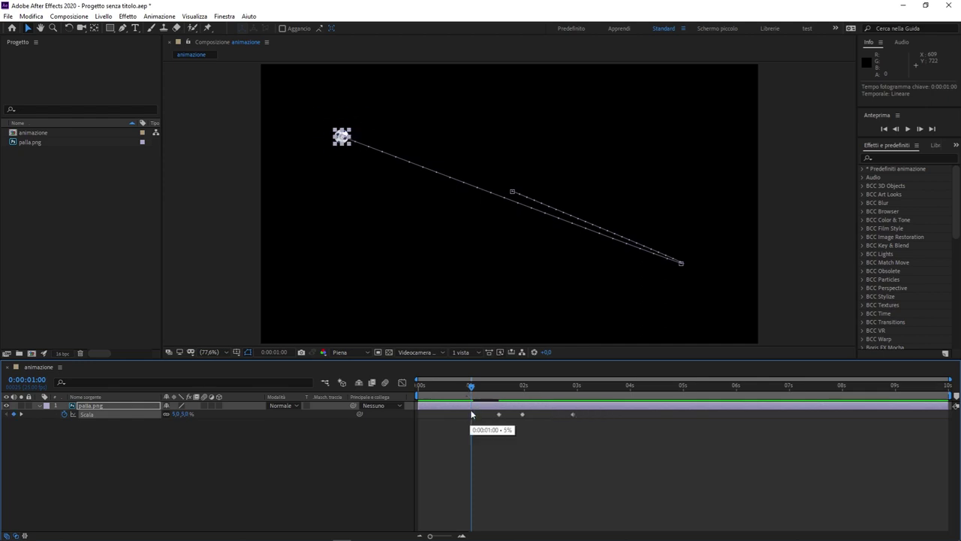
pyautogui.moveTo(466, 385); pyautogui.dragTo(417, 385)
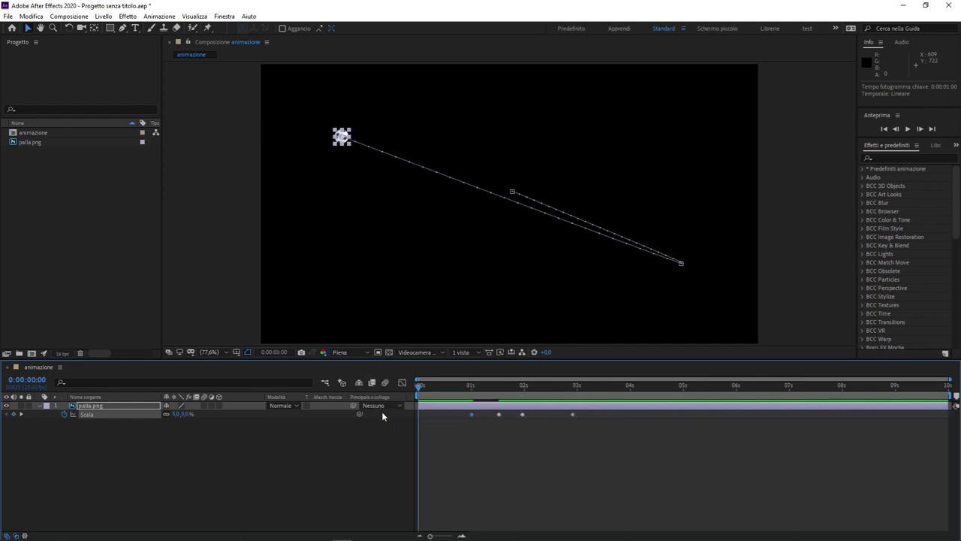
pyautogui.press('space')
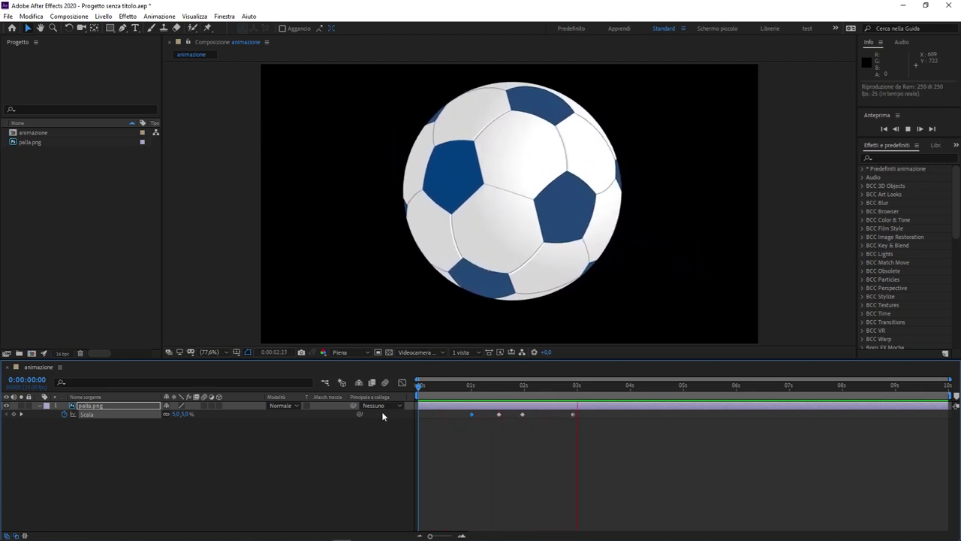
pyautogui.press('space')
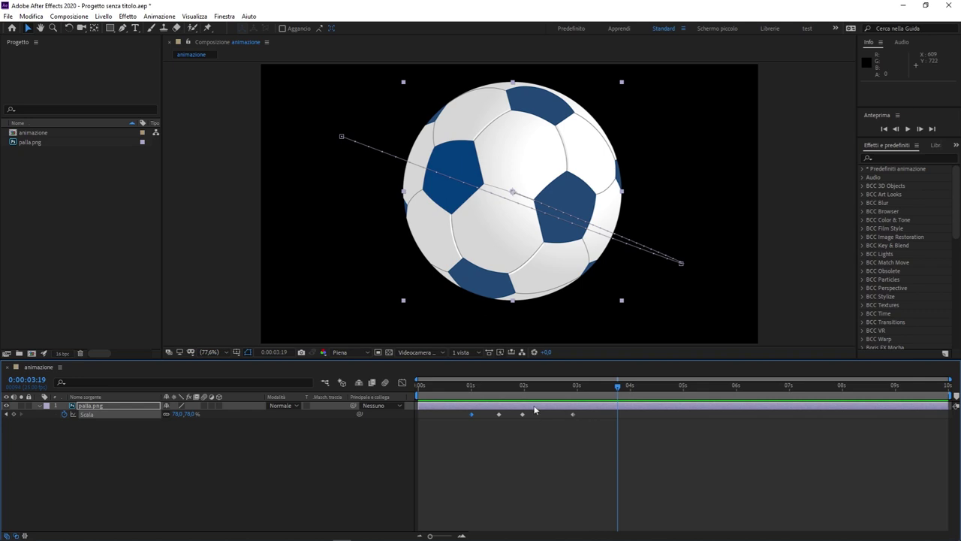
pyautogui.moveTo(582, 386); pyautogui.dragTo(348, 370)
# Step: Play the preview of the finished soccer ball animation
pyautogui.press('space')
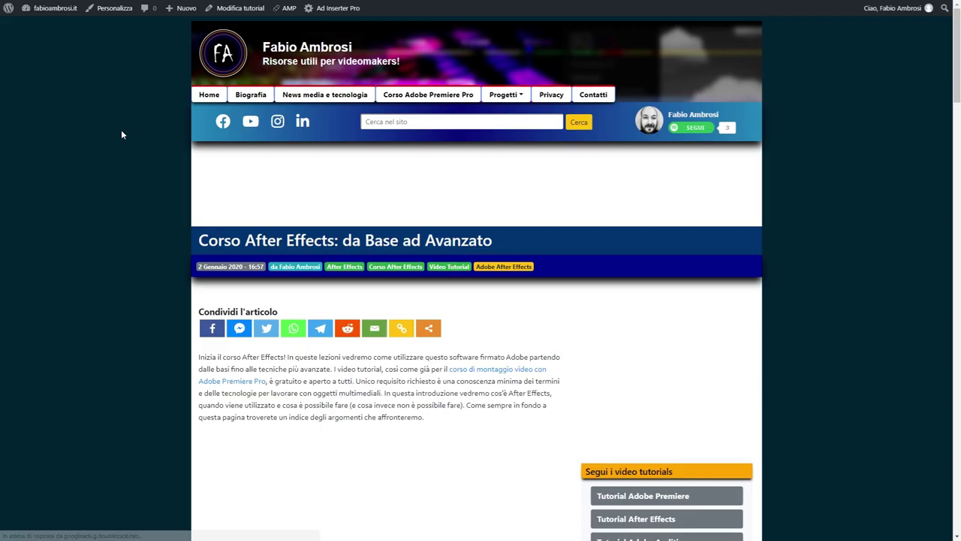
# Step: Scroll the course article to the 25-lesson Base module list and highlight it briefly
pyautogui.scroll(-5, 130, 135)
pyautogui.scroll(-3, 130, 135)
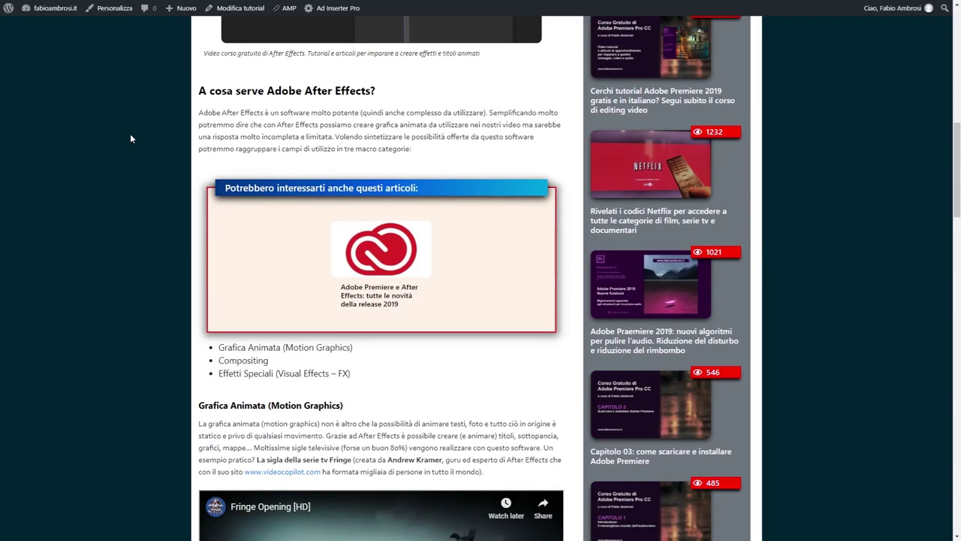
pyautogui.scroll(-4, 130, 135)
pyautogui.scroll(-4, 130, 135)
pyautogui.scroll(-4, 130, 139)
pyautogui.scroll(-5, 130, 138)
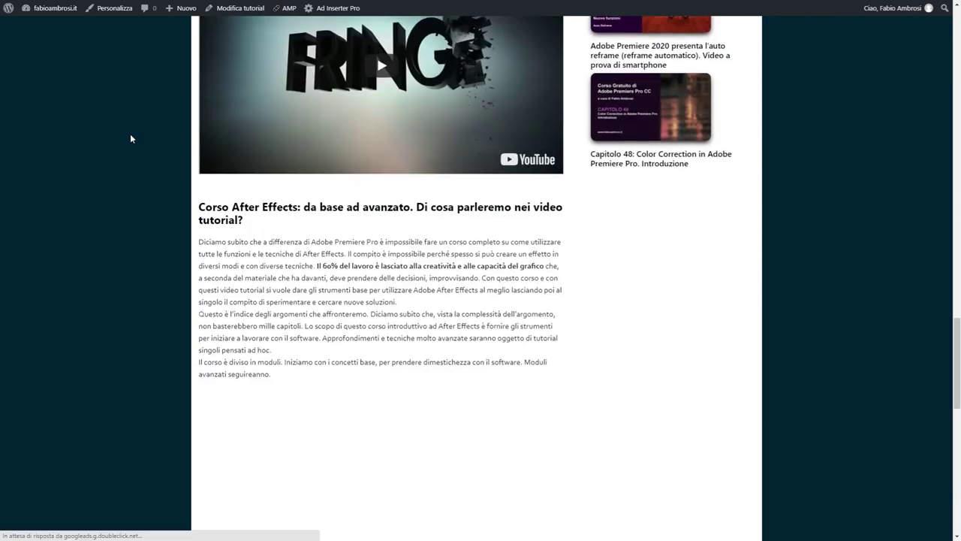
pyautogui.scroll(-5, 130, 138)
pyautogui.scroll(-2, 130, 138)
pyautogui.scroll(1, 130, 135)
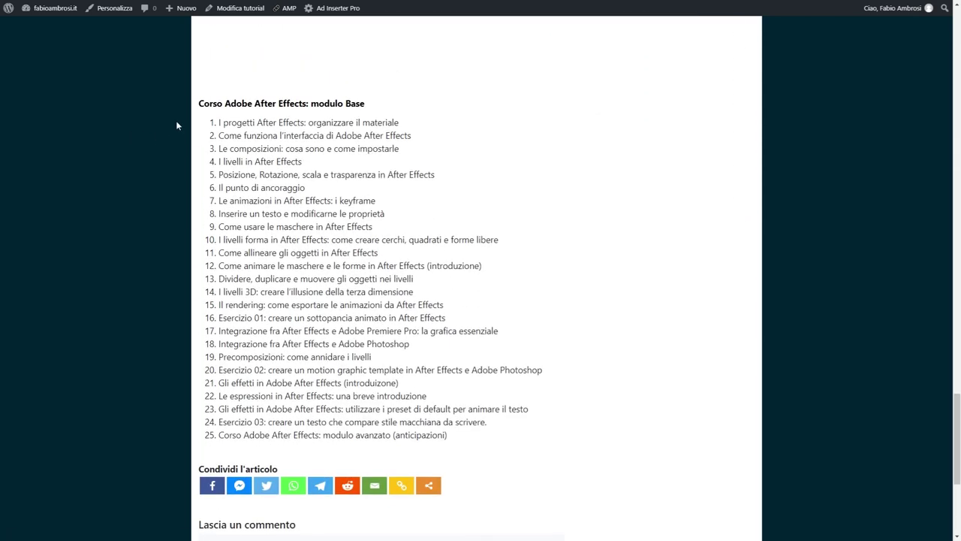
pyautogui.moveTo(217, 122)
pyautogui.mouseDown()
pyautogui.moveTo(254, 189)
pyautogui.moveTo(489, 440)
pyautogui.mouseUp()
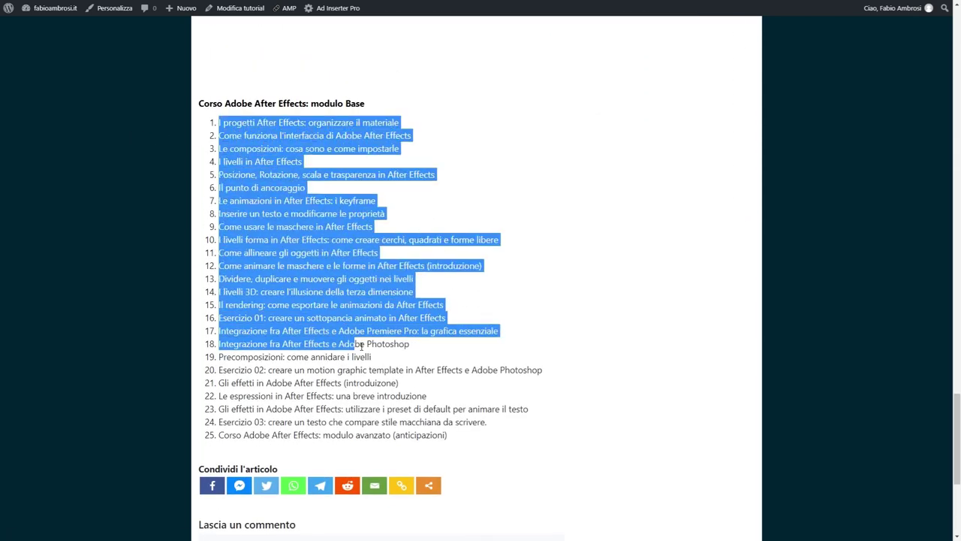
pyautogui.click(490, 439)
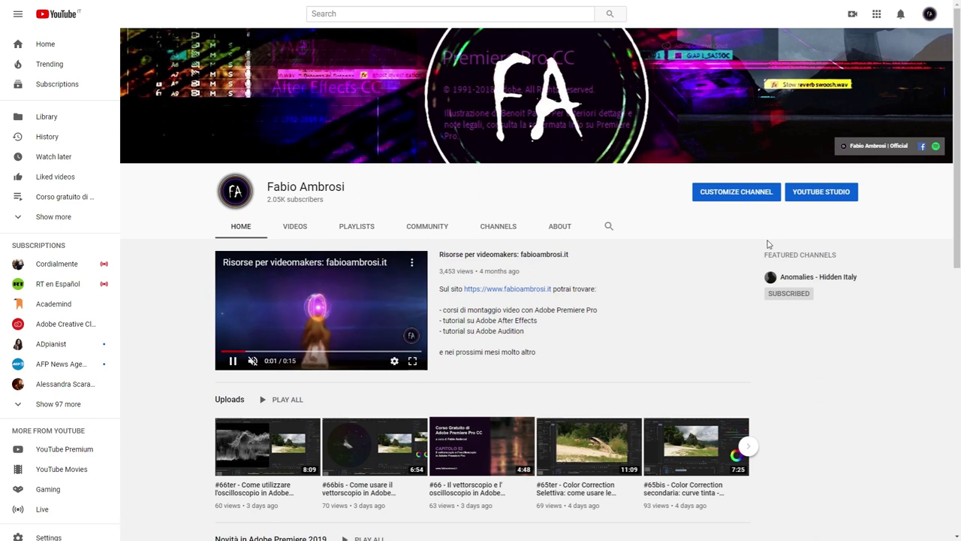
# Step: Scroll through the YouTube channel home page and back up
pyautogui.scroll(-3, 775, 239)
pyautogui.scroll(-1, 774, 239)
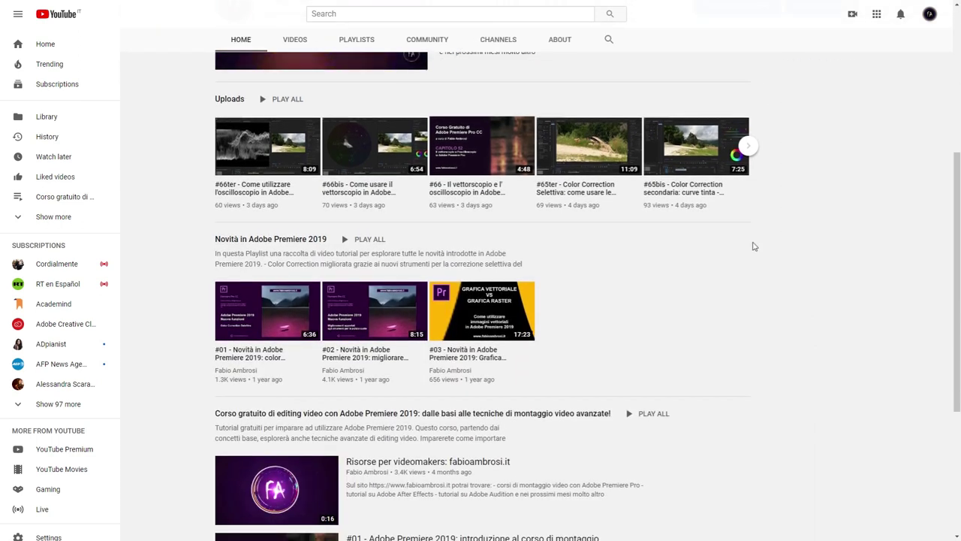
pyautogui.scroll(-2, 753, 247)
pyautogui.scroll(-1, 734, 251)
pyautogui.scroll(4, 732, 251)
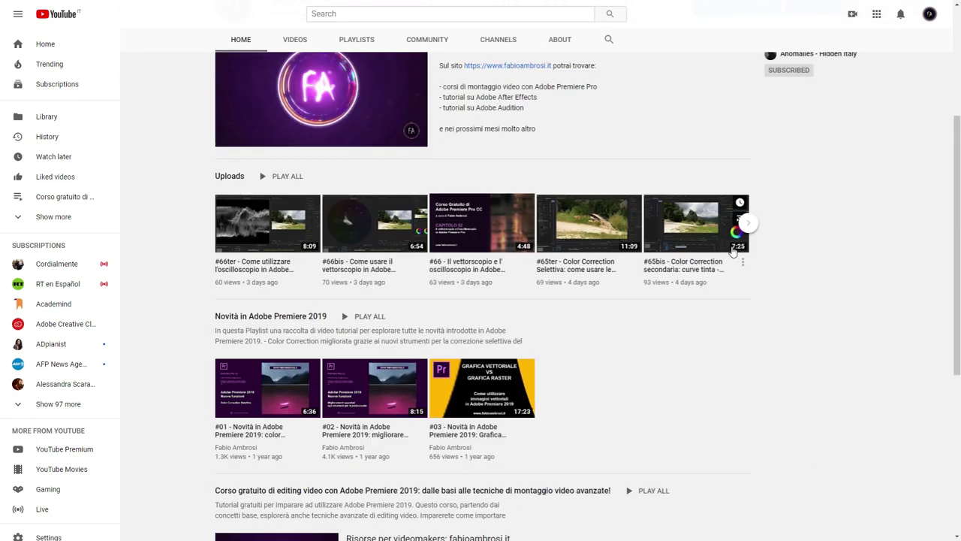
pyautogui.scroll(4, 732, 251)
# Step: Show the channel's VIDEOS tab and scroll through the uploads grid
pyautogui.click(295, 225)
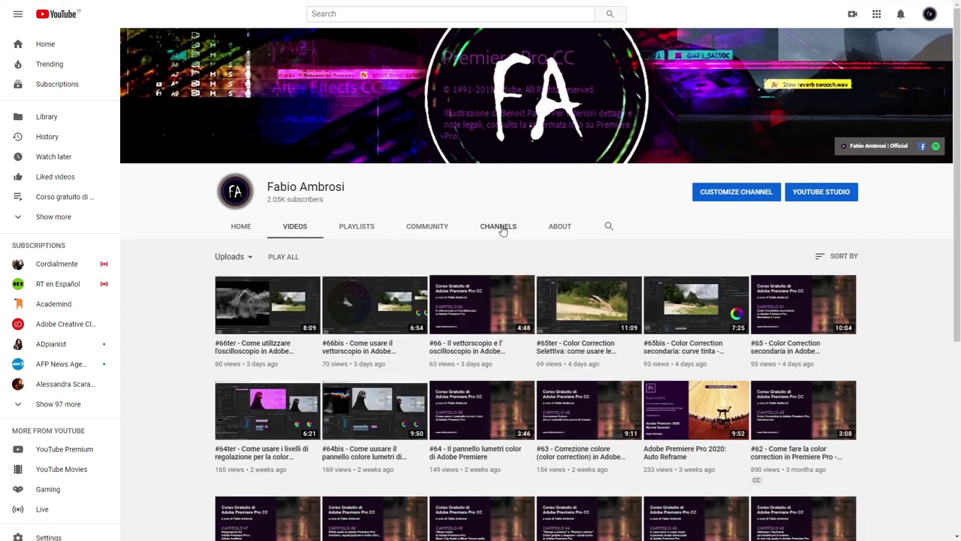
pyautogui.scroll(-2, 503, 230)
pyautogui.scroll(-1, 502, 229)
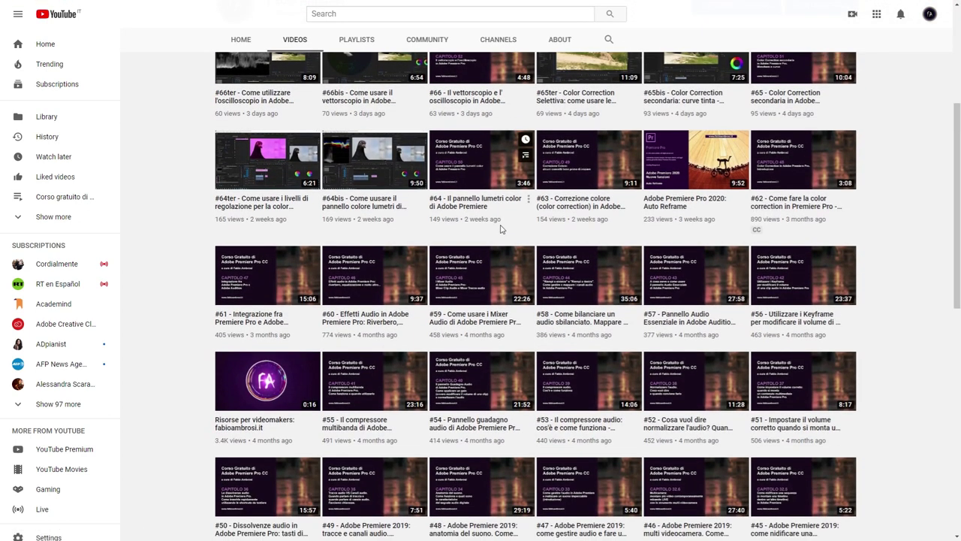
pyautogui.scroll(3, 503, 229)
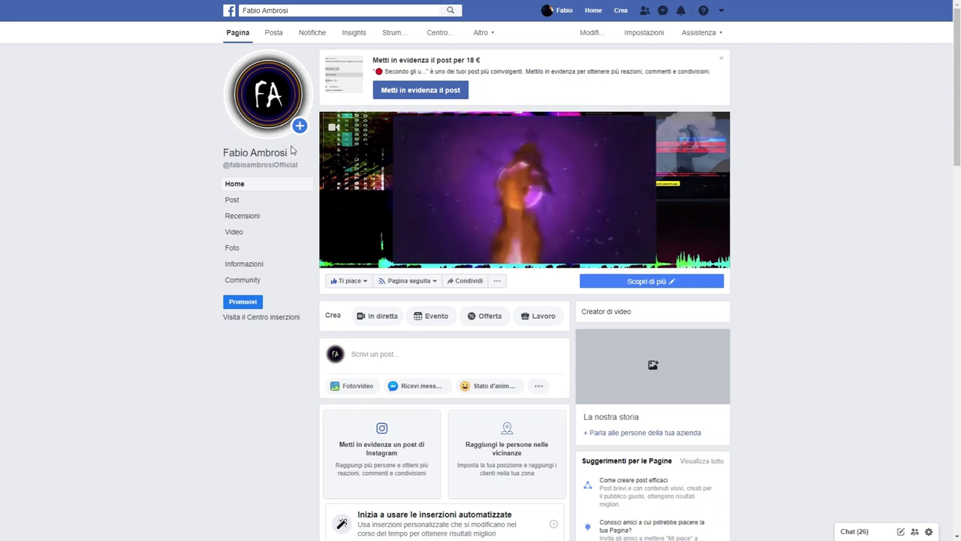
pyautogui.moveTo(290, 152); pyautogui.dragTo(176, 157)
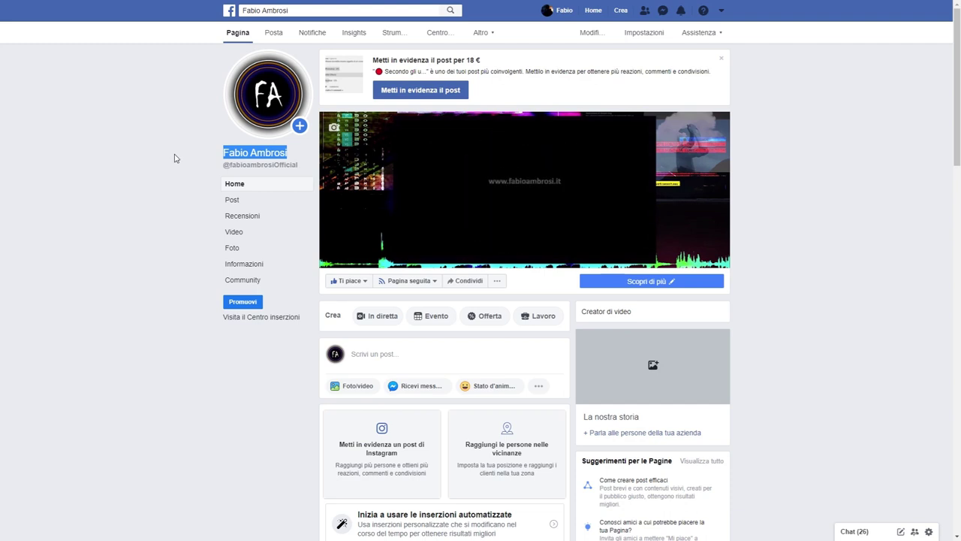
pyautogui.scroll(-4, 175, 157)
pyautogui.scroll(-4, 175, 157)
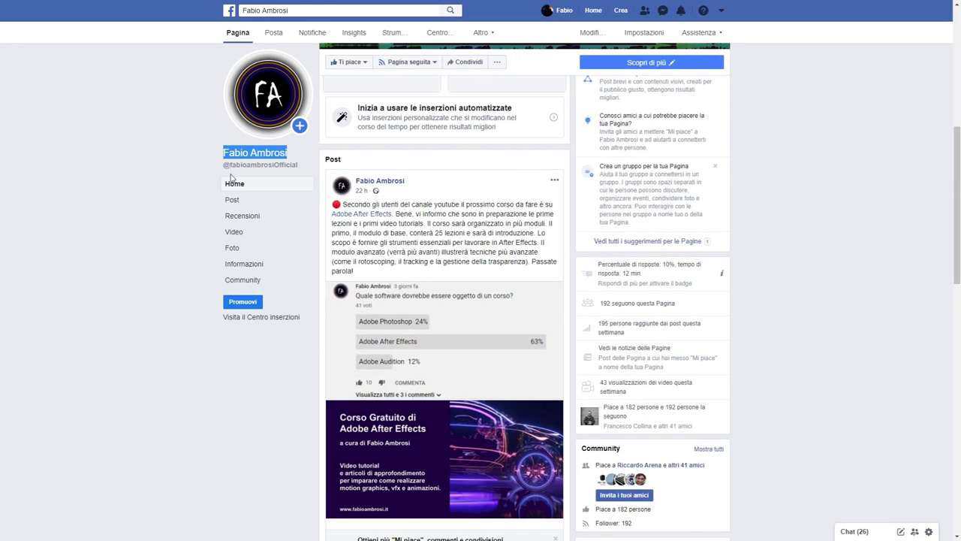
pyautogui.moveTo(342, 203); pyautogui.dragTo(417, 272)
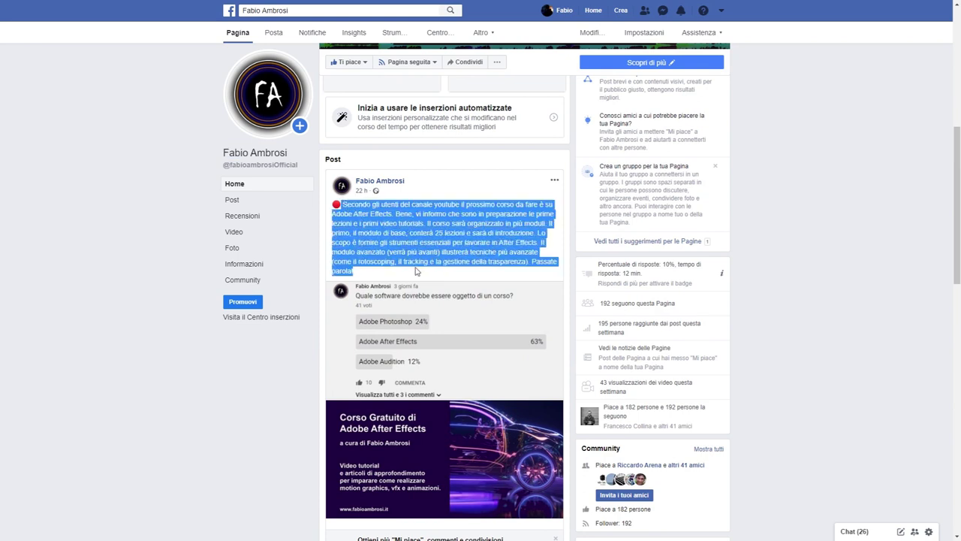
pyautogui.scroll(-2, 417, 272)
pyautogui.scroll(-2, 417, 272)
pyautogui.scroll(-2, 417, 272)
pyautogui.scroll(-3, 417, 272)
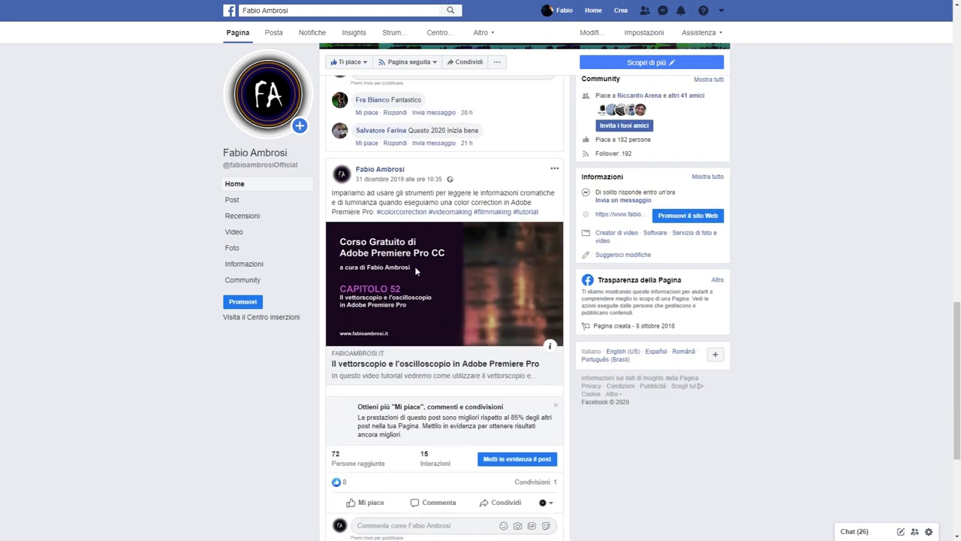
pyautogui.scroll(-3, 417, 272)
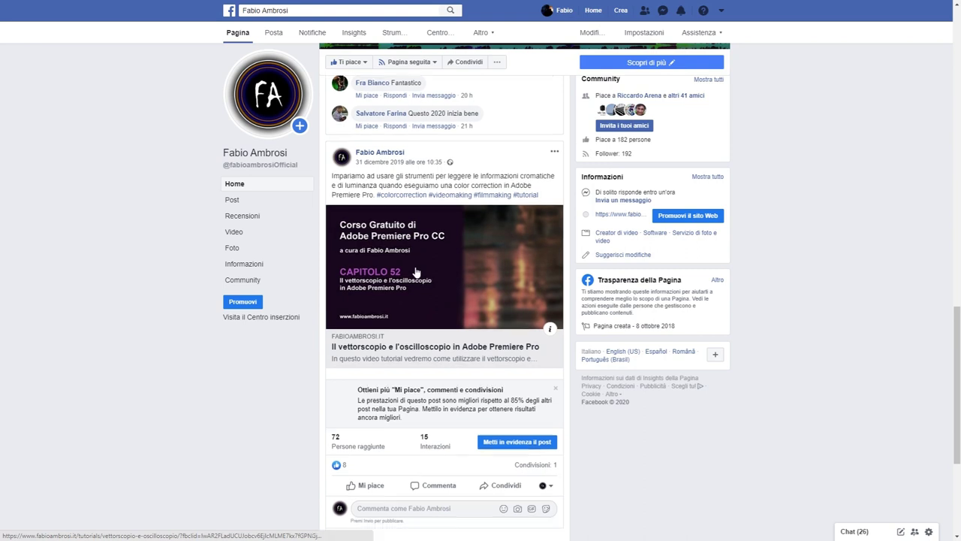
pyautogui.scroll(-2, 417, 271)
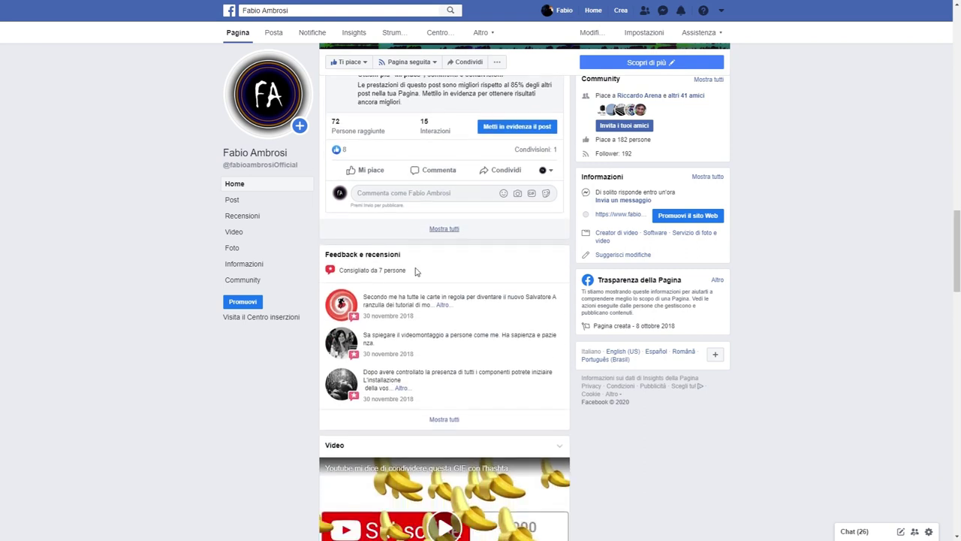
pyautogui.scroll(-3, 417, 272)
pyautogui.scroll(-3, 416, 272)
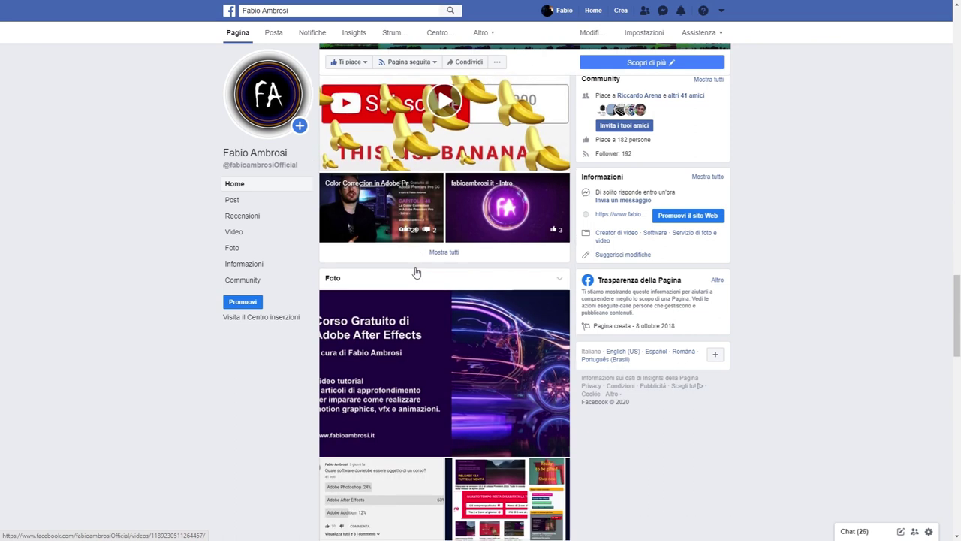
pyautogui.scroll(-2, 417, 272)
pyautogui.scroll(-2, 417, 272)
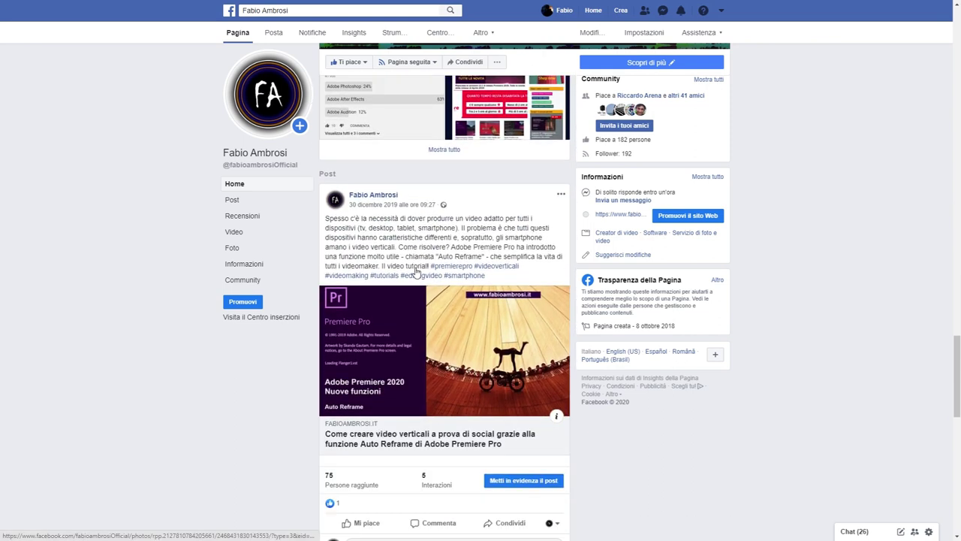
pyautogui.scroll(-3, 416, 272)
pyautogui.scroll(-1, 417, 271)
pyautogui.scroll(-4, 417, 272)
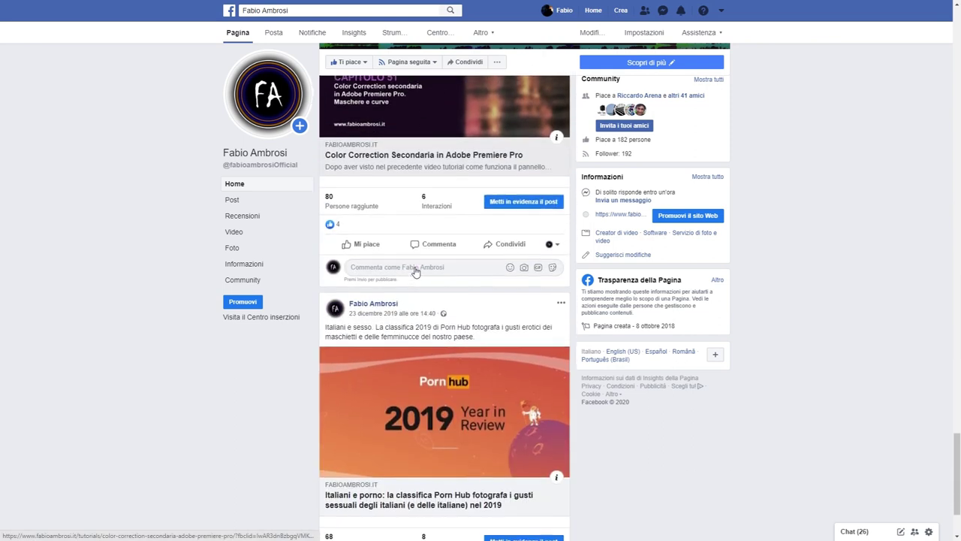